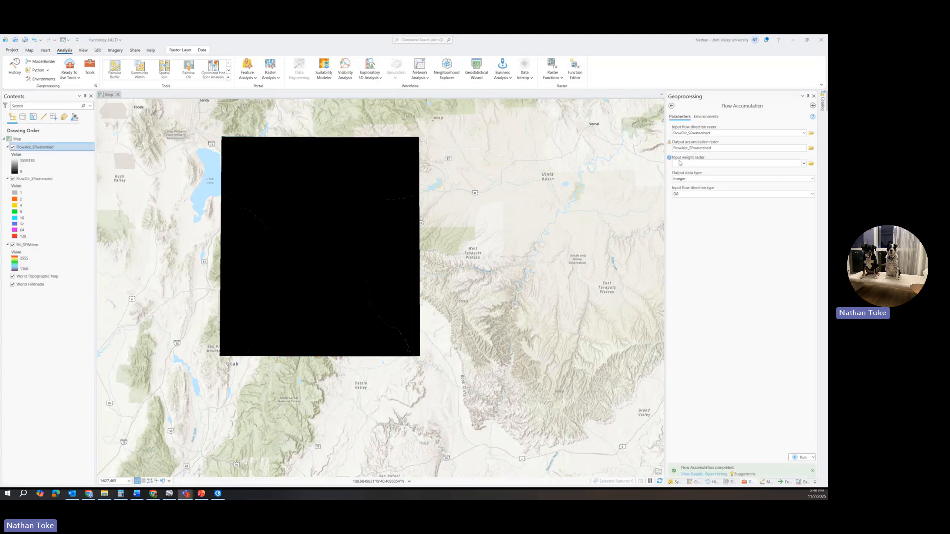
Hide the FlowAcc_SFwatershed layer and examine the flow direction raster's cell colors up close.
left_click(13, 147)
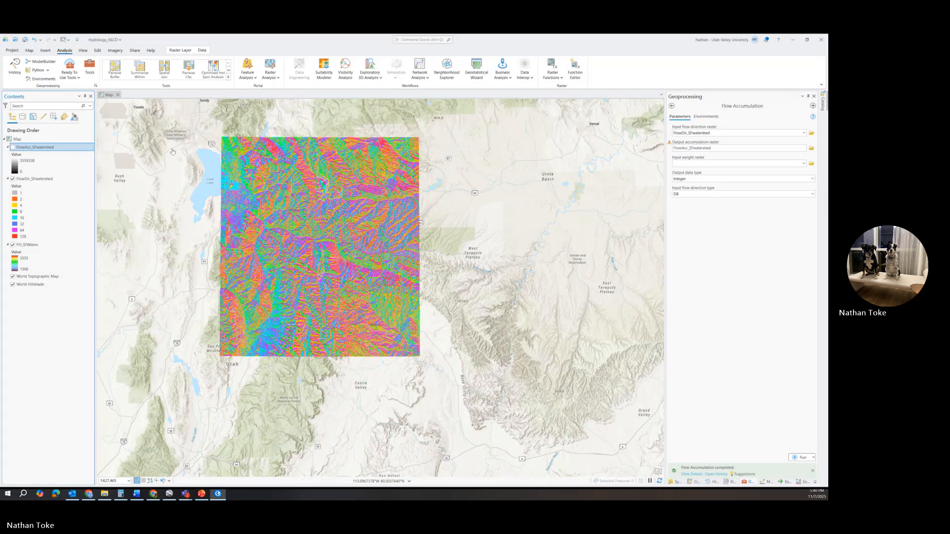
mouse_move(670, 159)
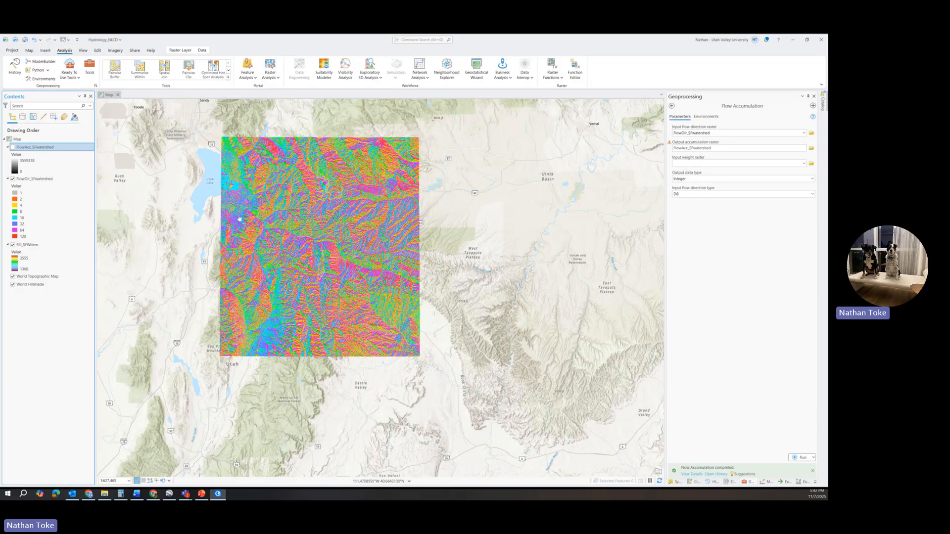
scroll(273, 203, "up", 8)
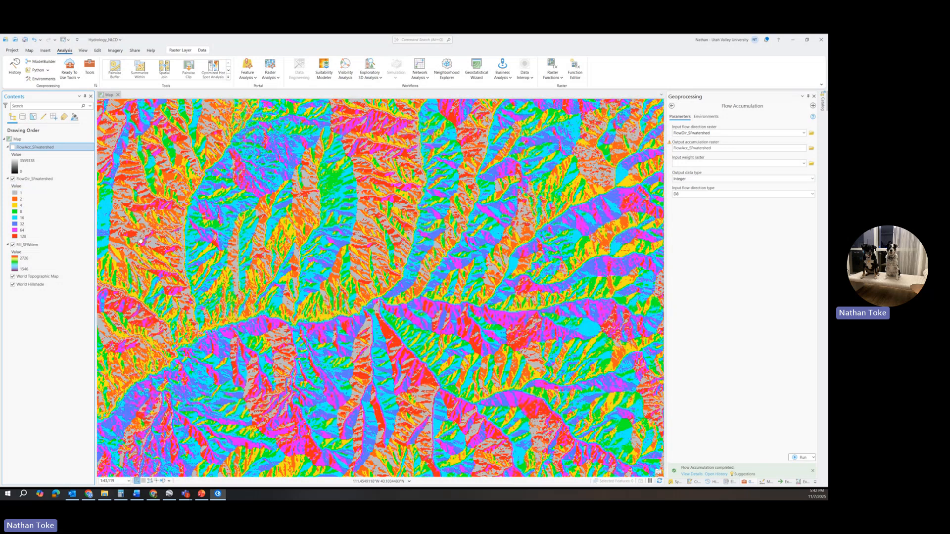
scroll(140, 240, "up", 3)
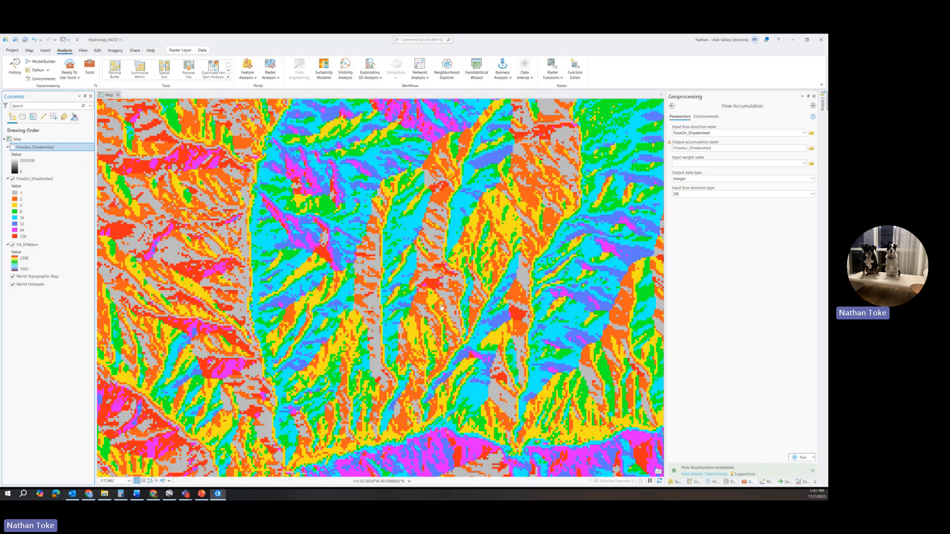
Show the FlowAcc_SFwatershed layer and examine the stream channels across its full extent.
left_click(13, 148)
scroll(388, 248, "down", 2)
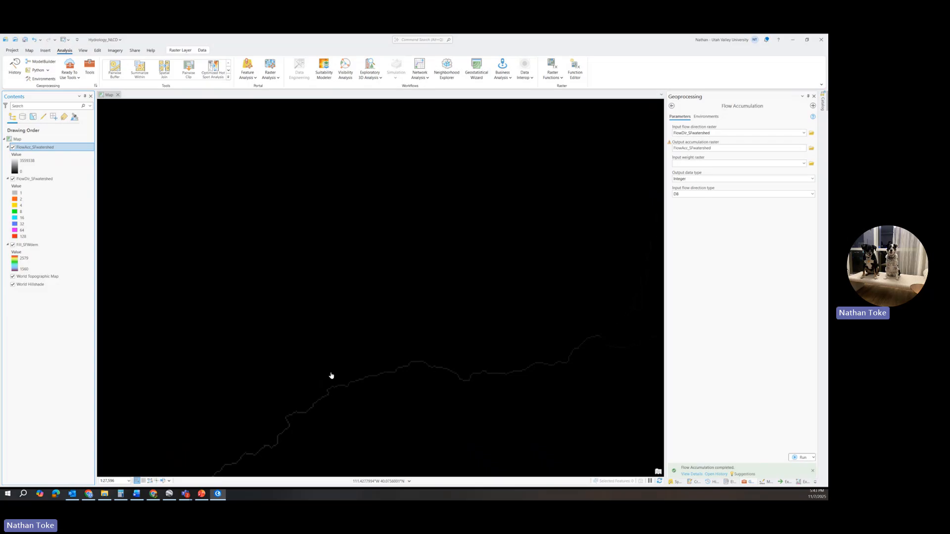
scroll(331, 401, "down", 5)
scroll(333, 406, "down", 4)
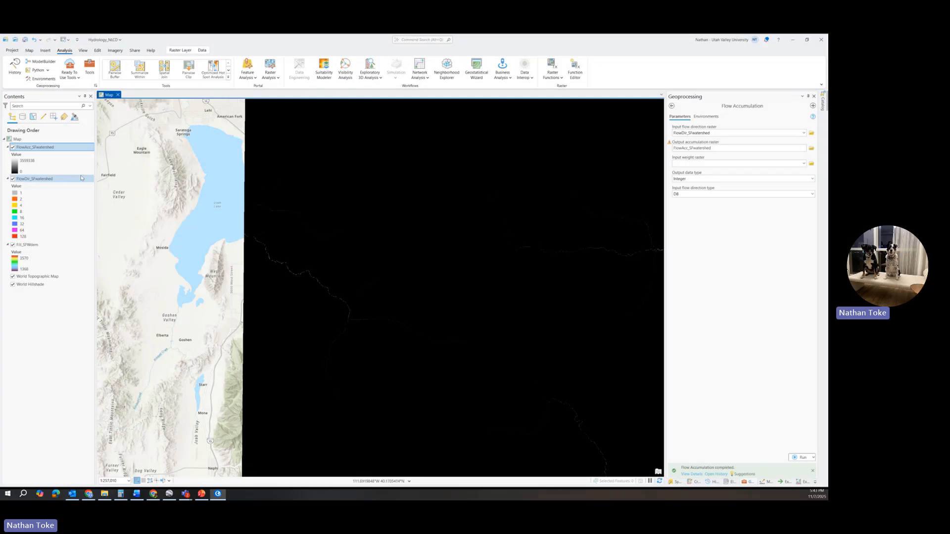
scroll(265, 267, "up", 5)
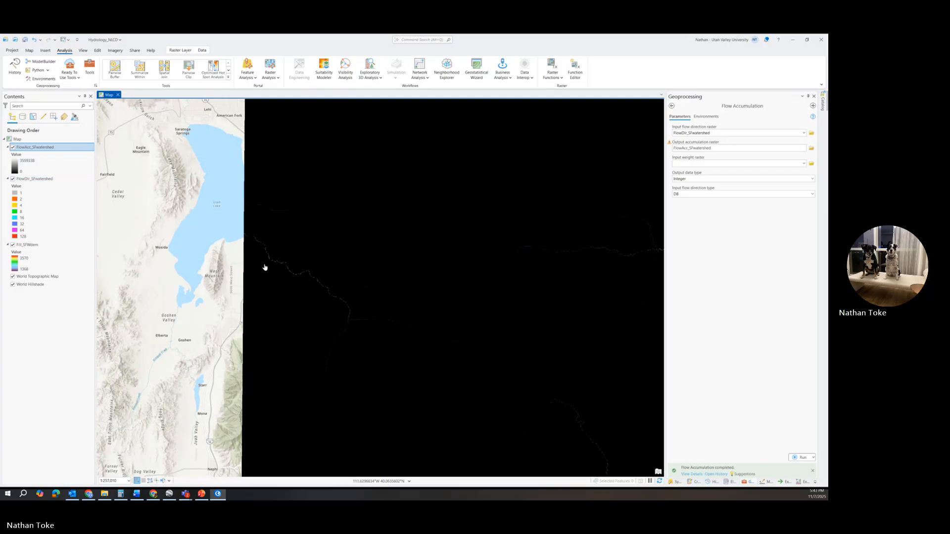
scroll(309, 215, "up", 2)
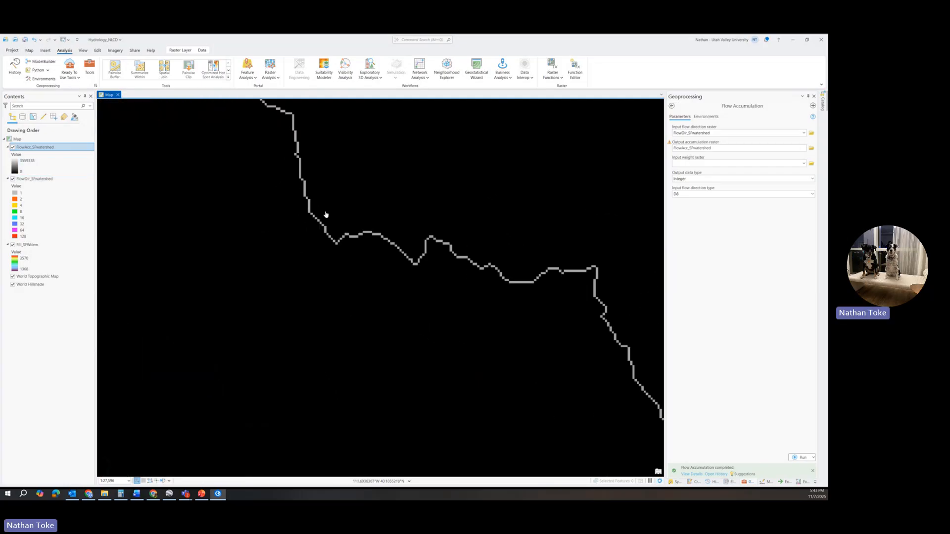
scroll(445, 271, "down", 4)
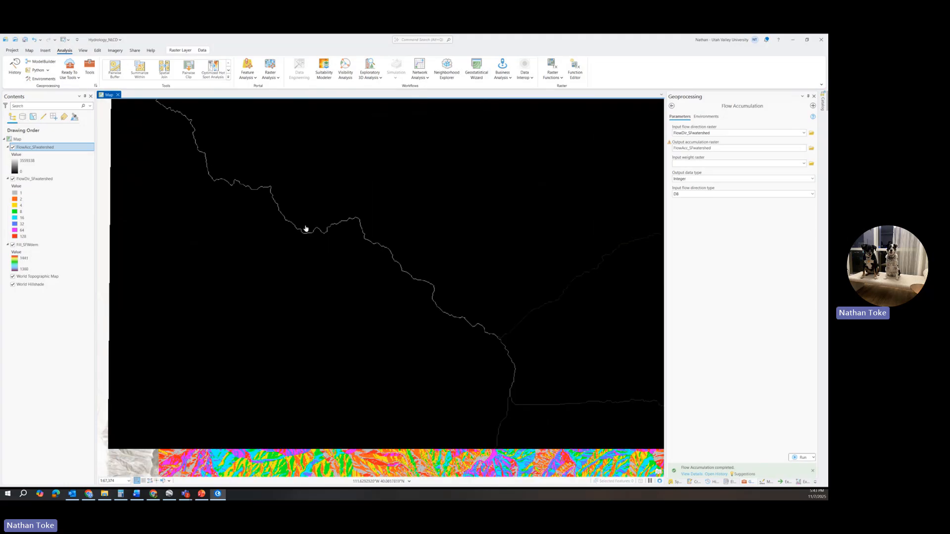
scroll(304, 228, "down", 2)
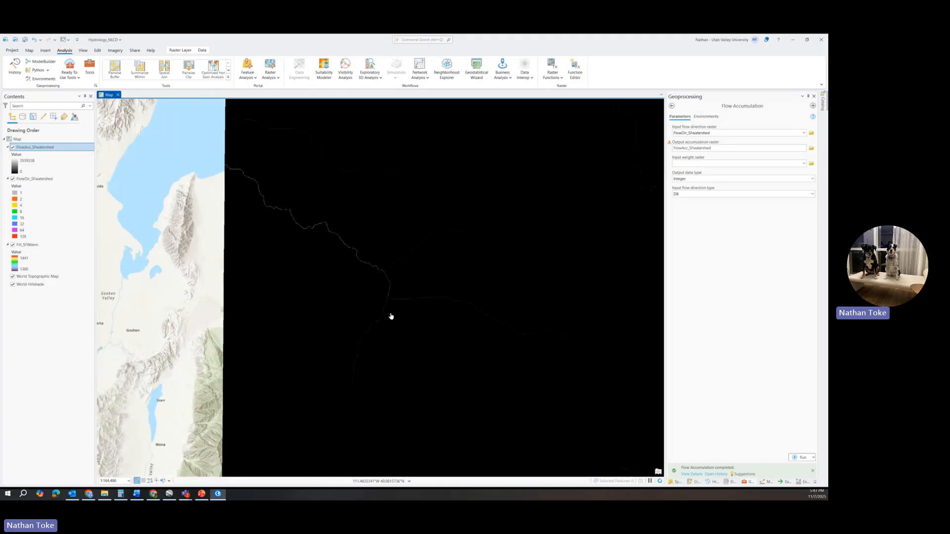
left_click_drag(370, 384, 372, 264)
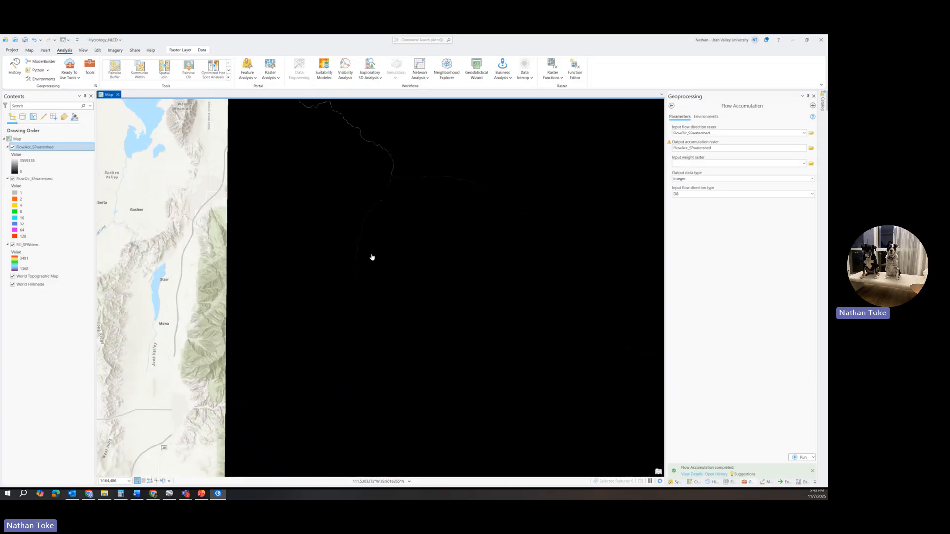
left_click_drag(477, 320, 278, 278)
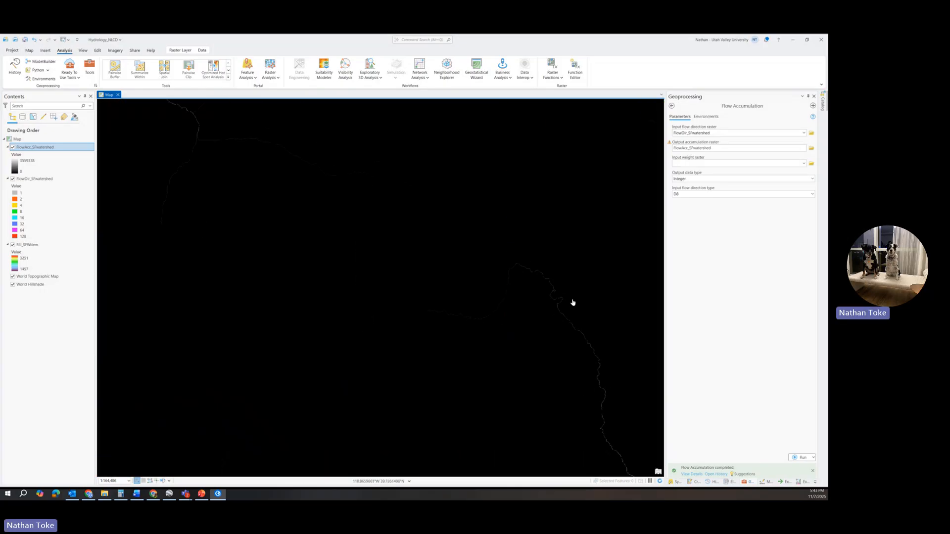
scroll(572, 302, "down", 4)
left_click_drag(556, 276, 355, 261)
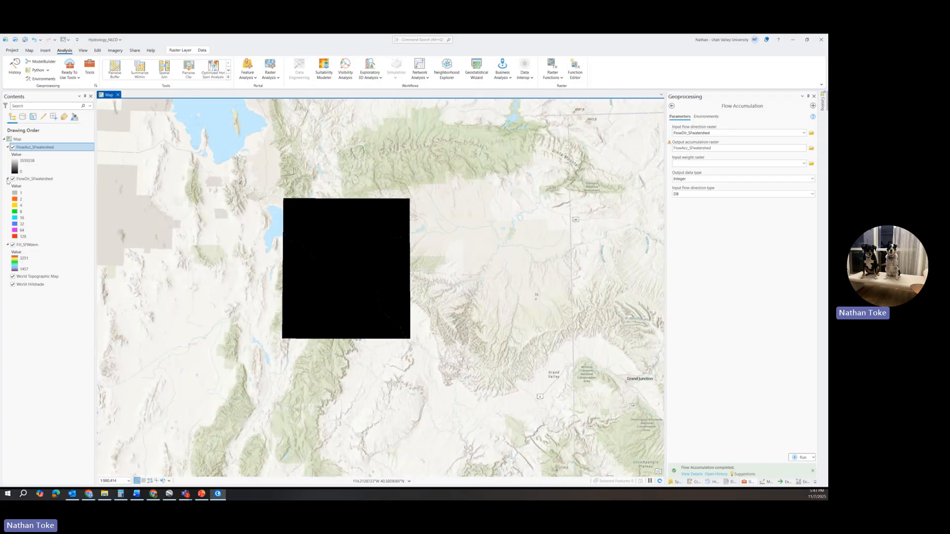
Turn off the FlowDir_SFwatershed and FlowAcc_SFwatershed layers to expose the filled DEM.
left_click(13, 179)
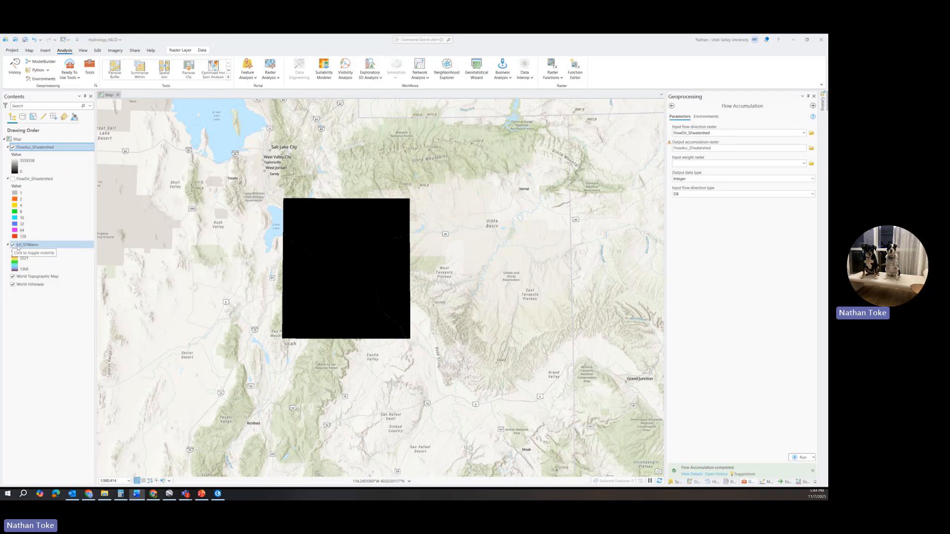
left_click(13, 147)
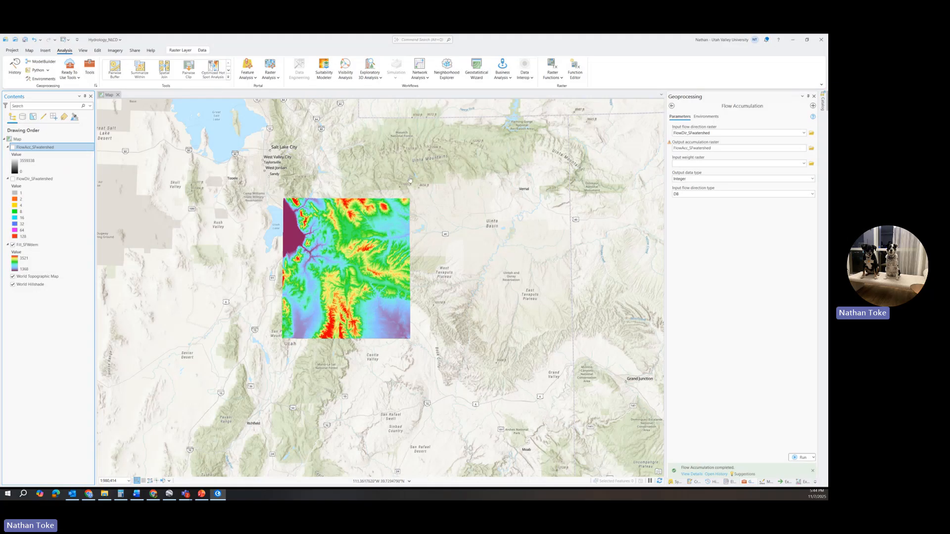
Run the Spatial Analyst Hillshade surface tool with the filled DEM, Fill_SFWdem, as the input raster.
left_click(673, 108)
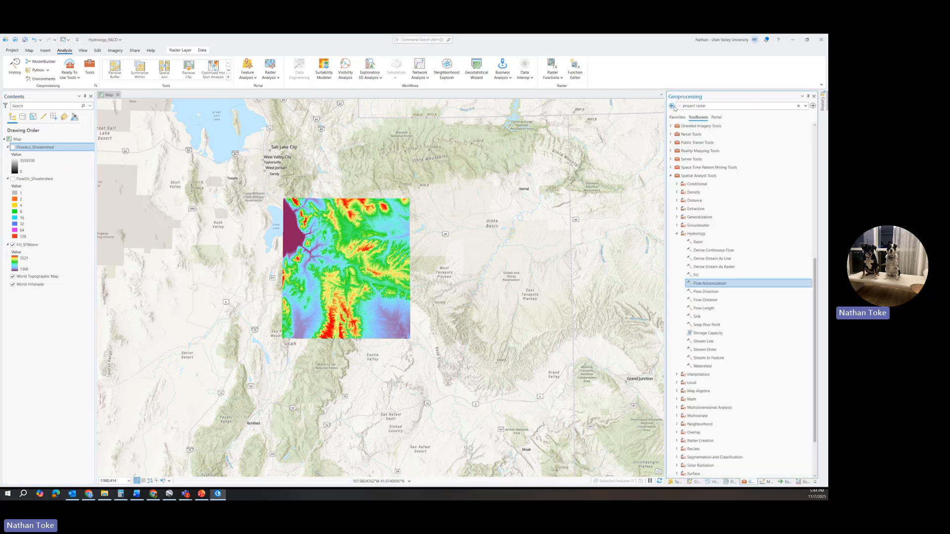
left_click(677, 234)
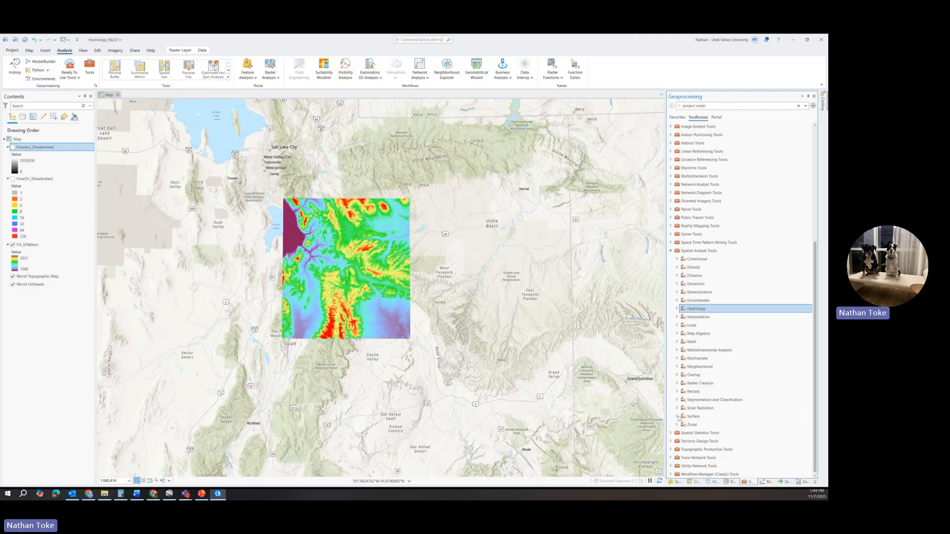
left_click(677, 417)
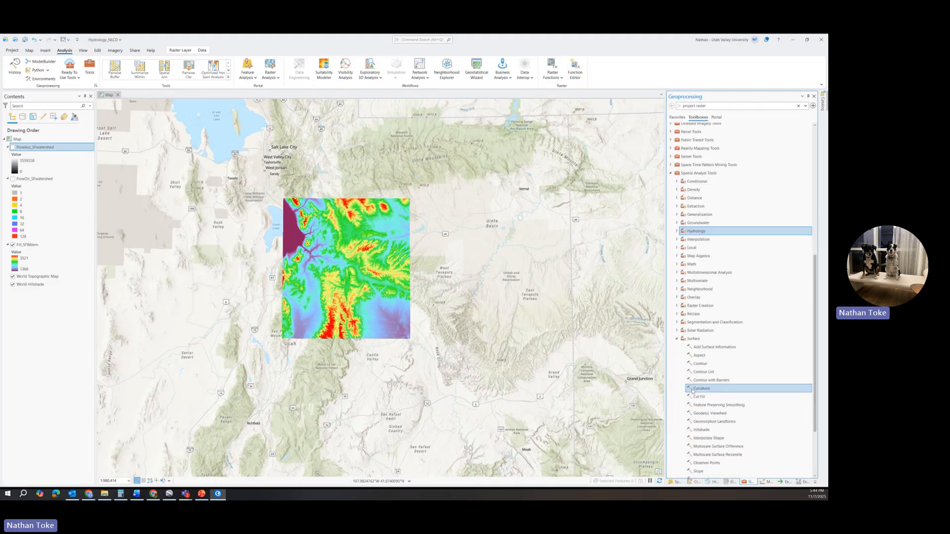
left_click(705, 399)
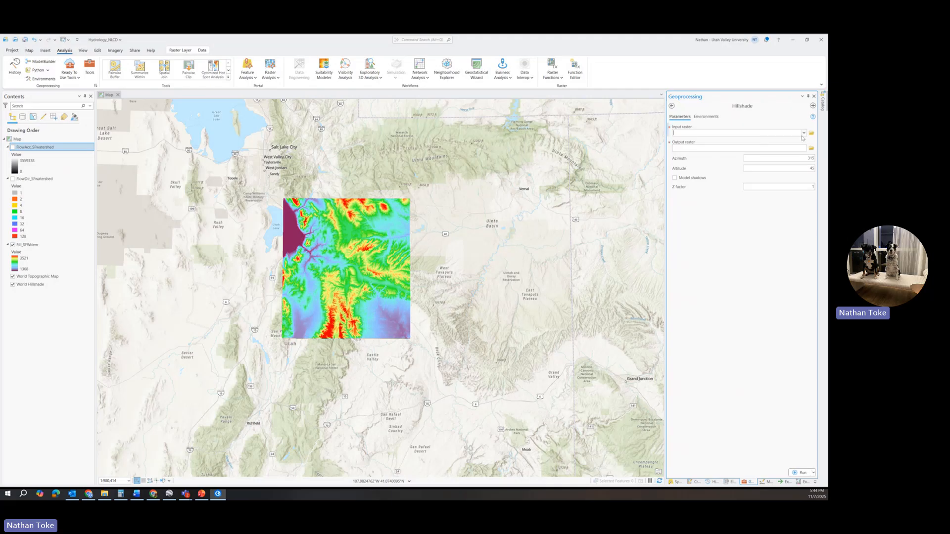
left_click(804, 134)
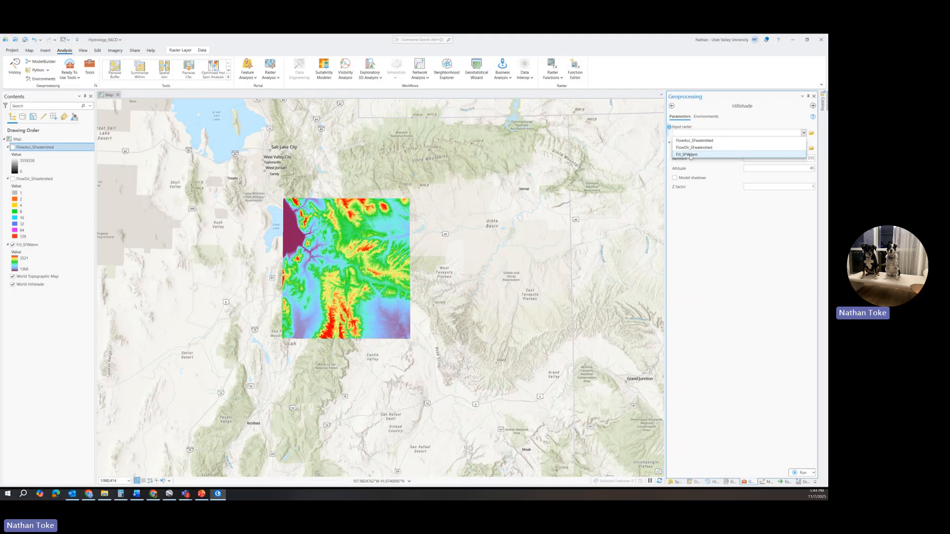
left_click(689, 154)
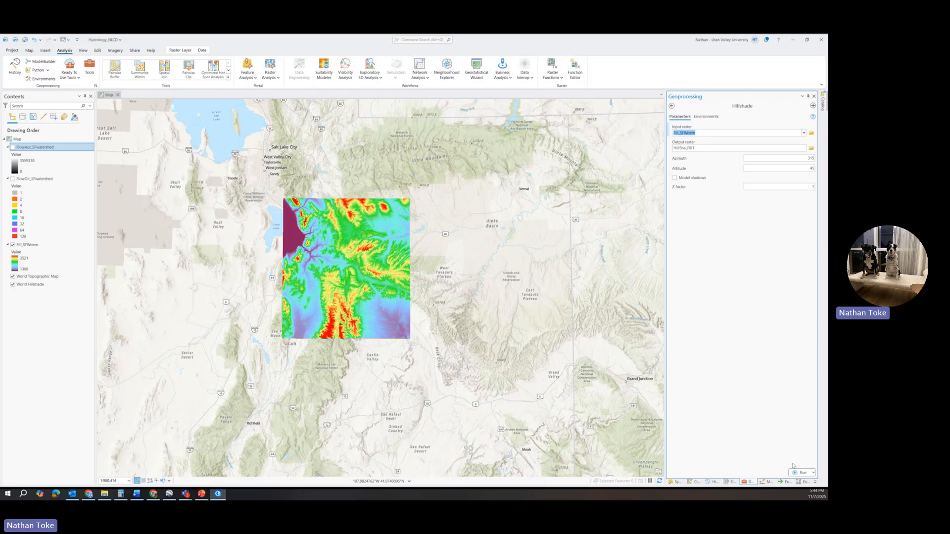
left_click(690, 148)
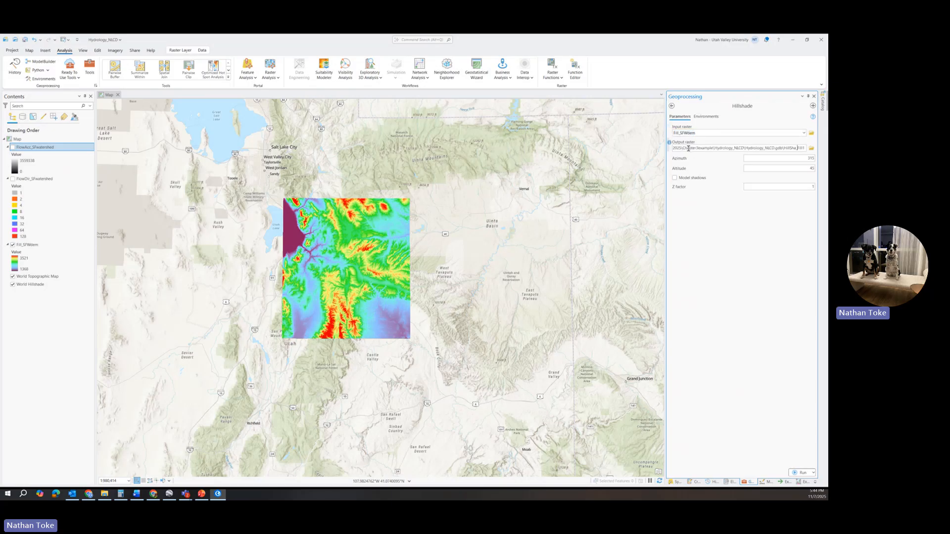
left_click(798, 472)
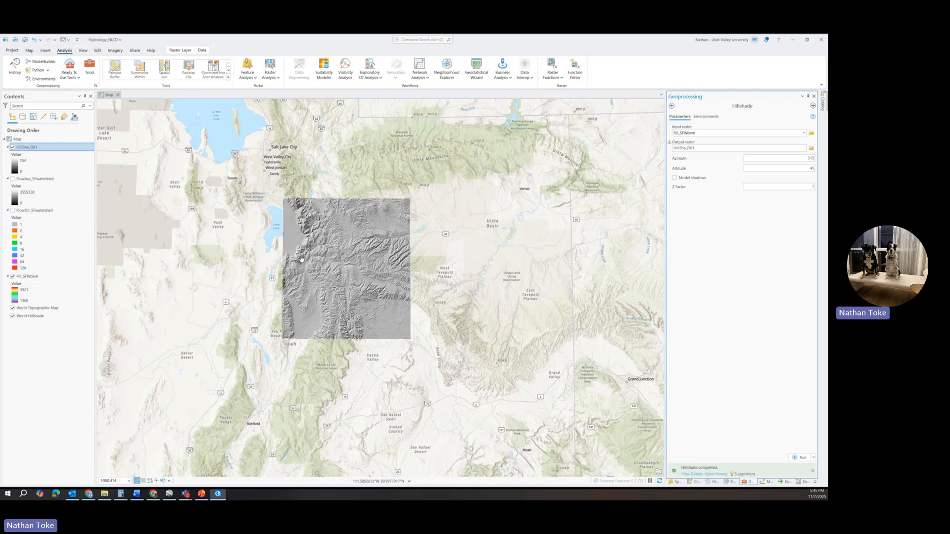
Inspect the hillshade's mountain terrain and move its layer directly below FlowAcc_SFwatershed in the drawing order.
scroll(303, 254, "up", 5)
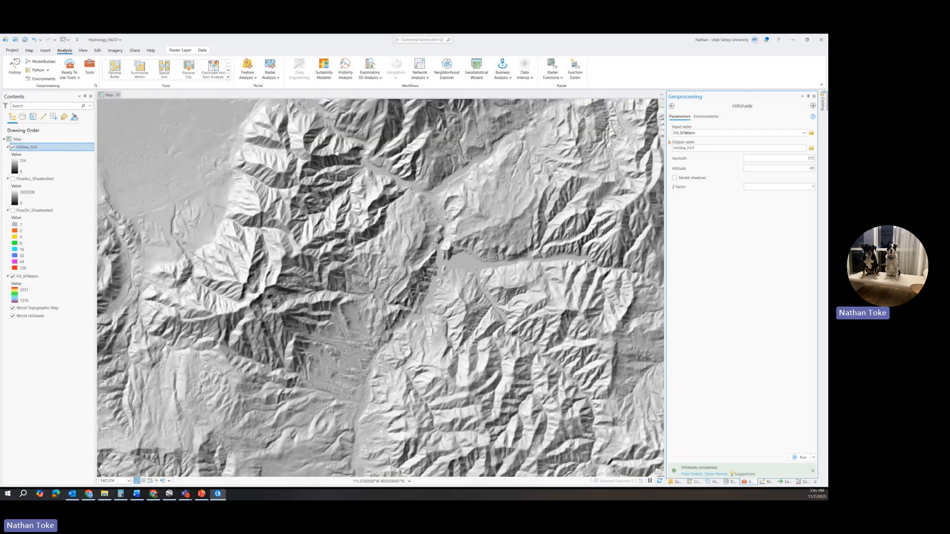
left_click_drag(374, 225, 353, 337)
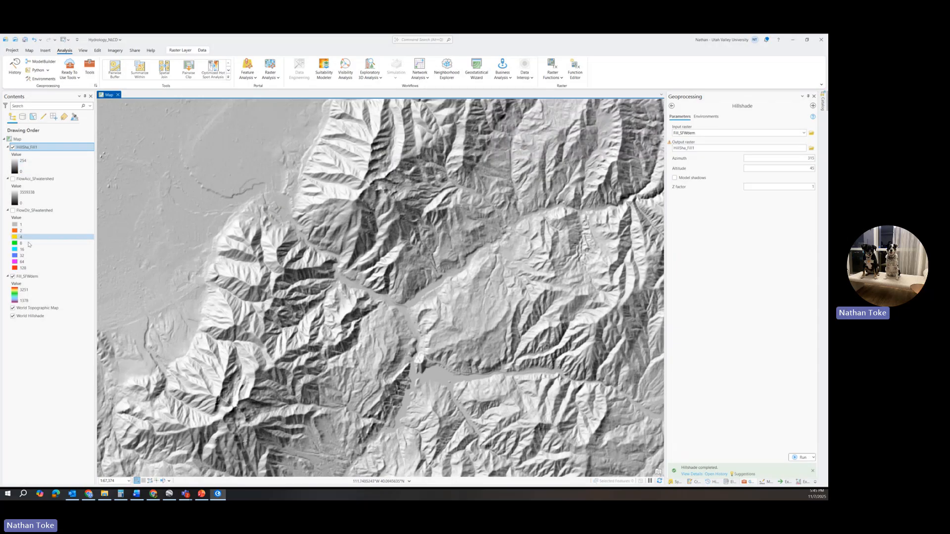
left_click_drag(24, 148, 37, 197)
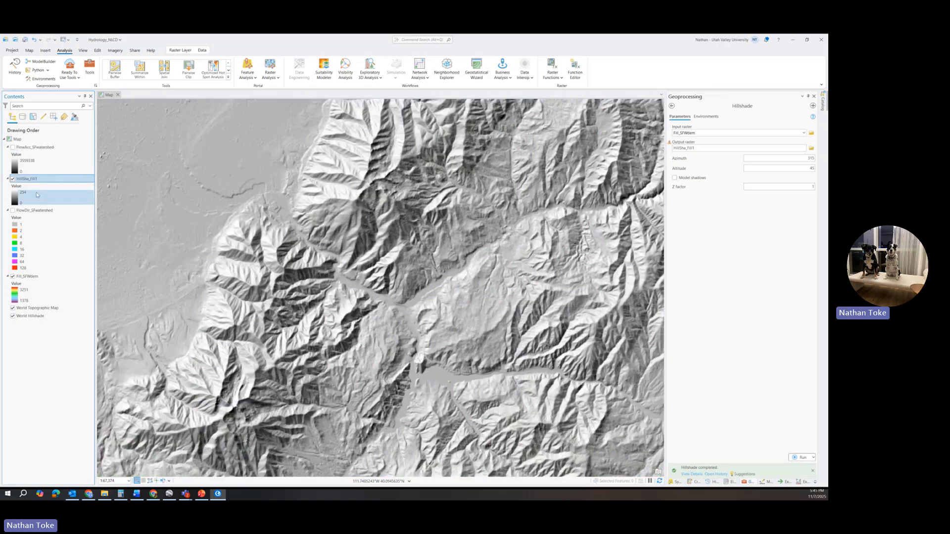
Toggle the FlowAcc_SFwatershed layer on and off to compare its channels with the hillshade, leaving it off.
left_click(13, 147)
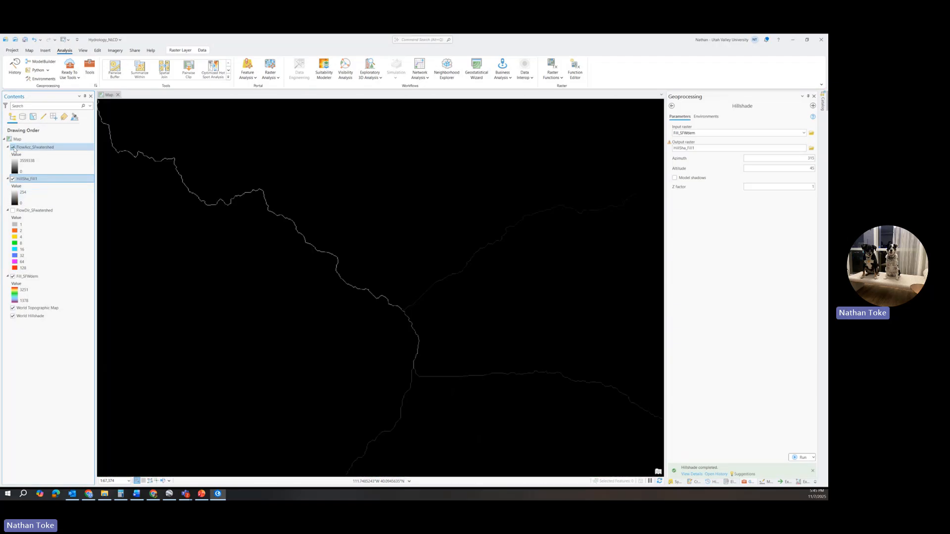
left_click(14, 148)
left_click(14, 148)
left_click(13, 148)
left_click(14, 148)
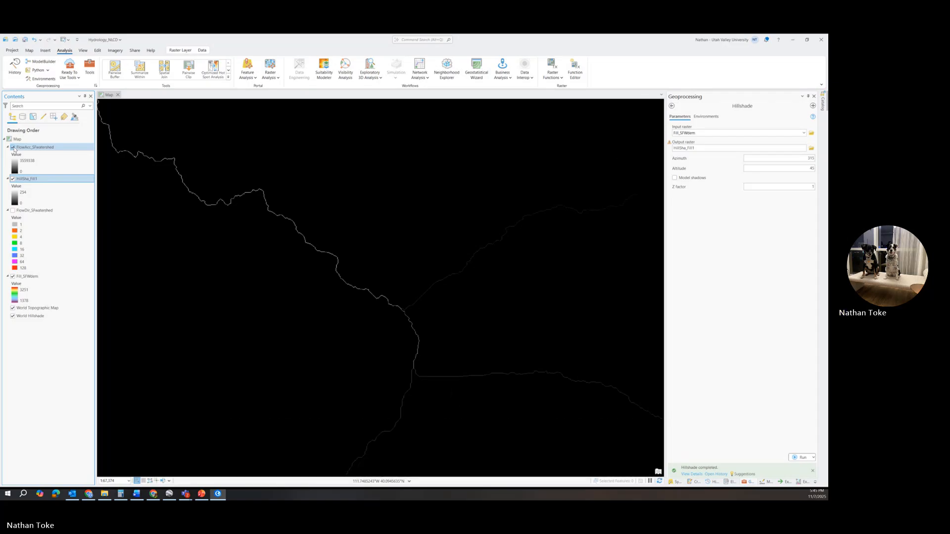
left_click(14, 148)
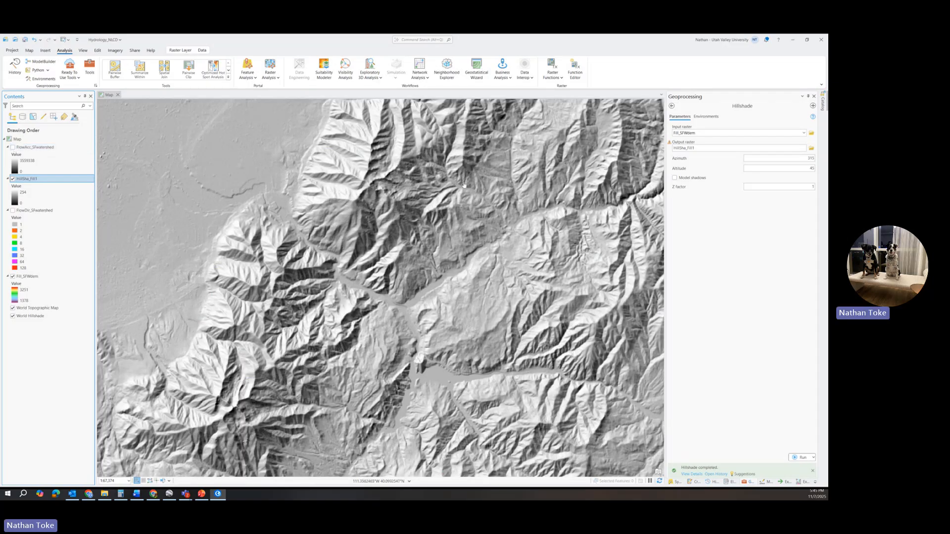
Apply the purple-to-red spectrum color scheme to the FlowAcc_SFwatershed stretch symbology and display the layer over the hillshade.
right_click(39, 149)
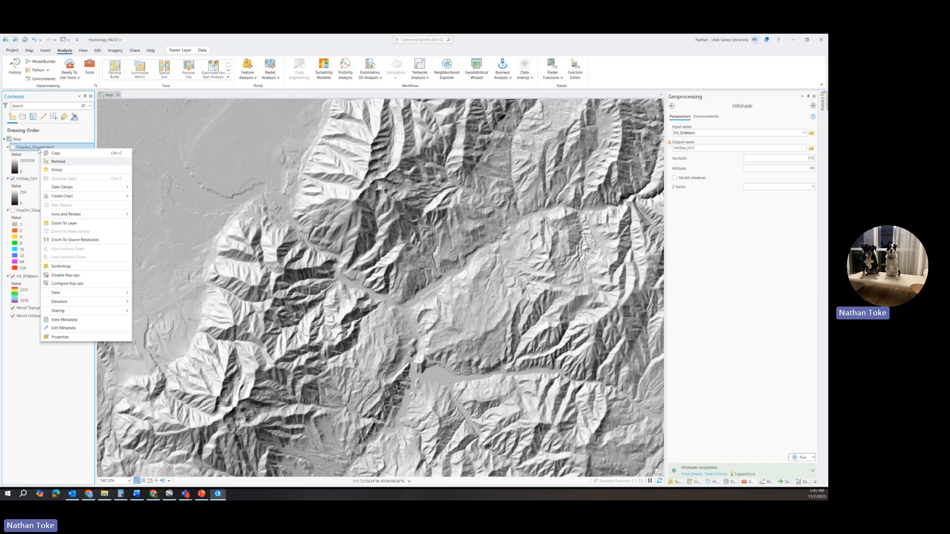
left_click(61, 267)
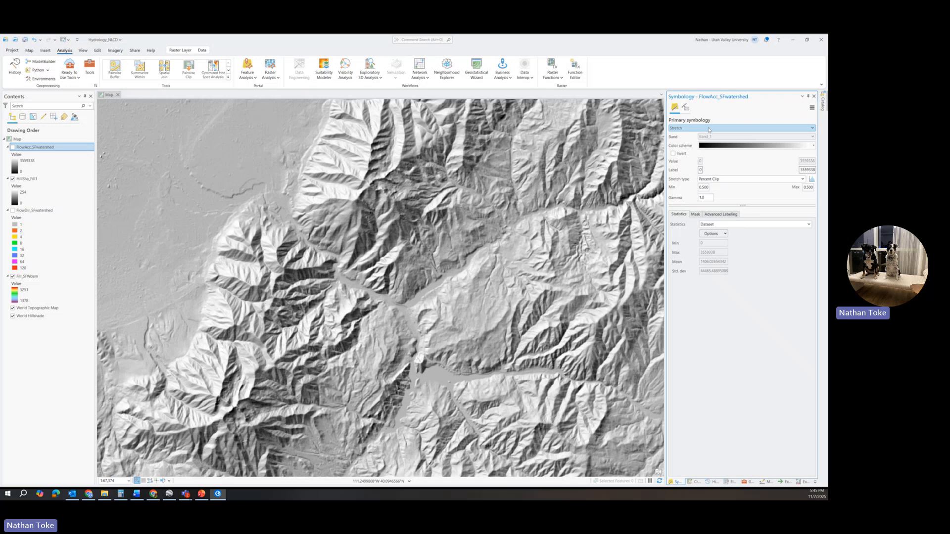
left_click(812, 147)
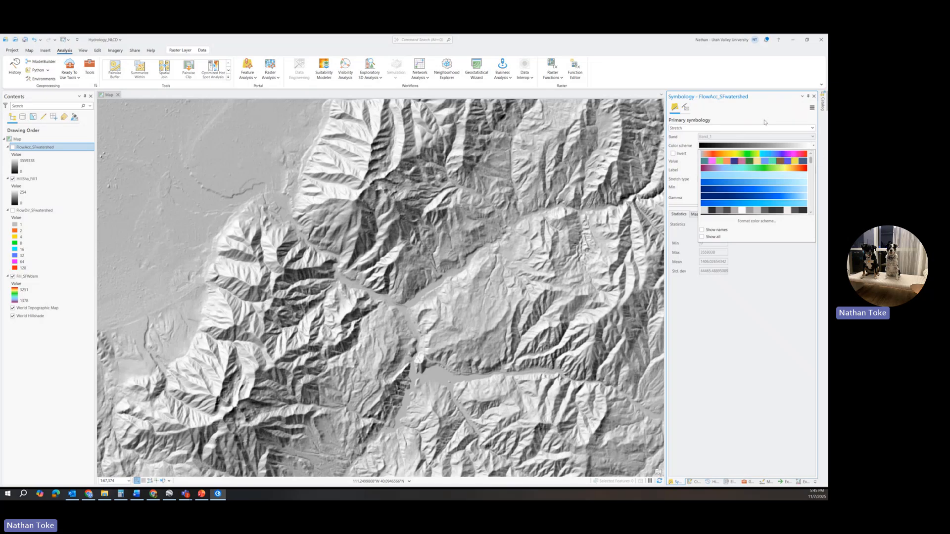
left_click(770, 170)
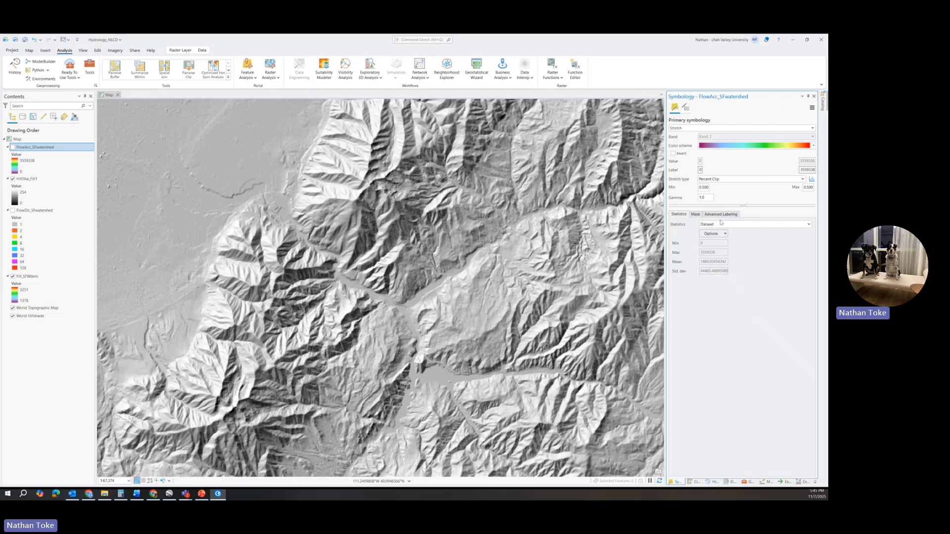
left_click(716, 179)
left_click(715, 179)
left_click(13, 147)
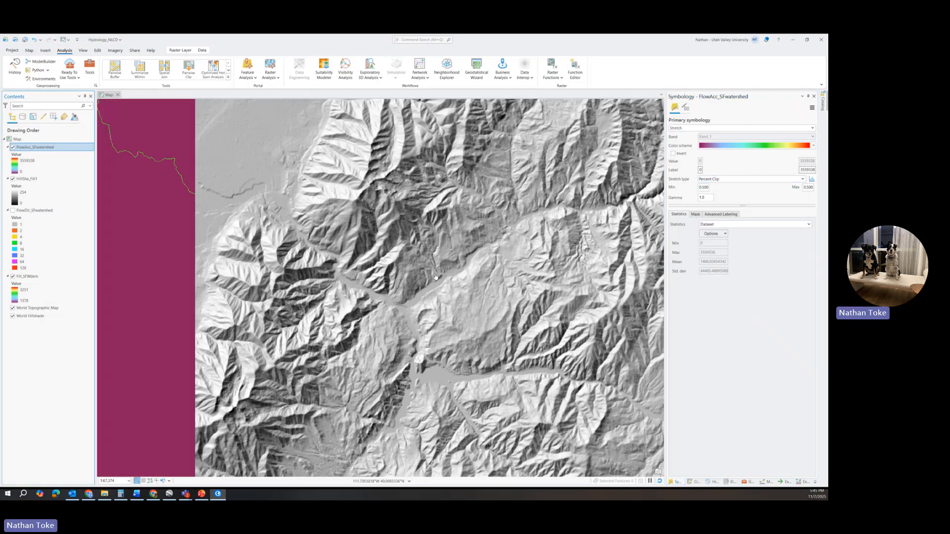
scroll(440, 292, "down", 4)
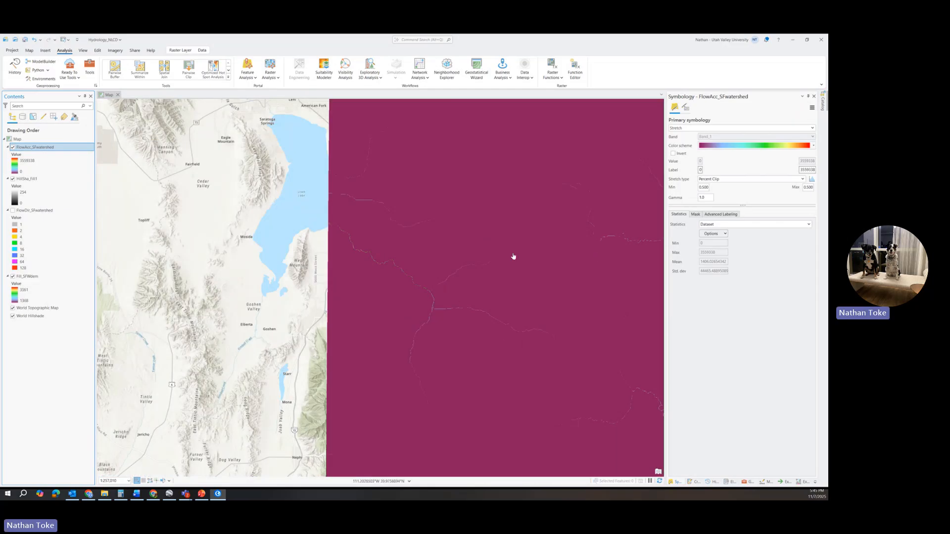
Set the FlowAcc_SFwatershed stretch type to Standard Deviation and inspect the channel network across the raster.
left_click_drag(547, 303, 352, 284)
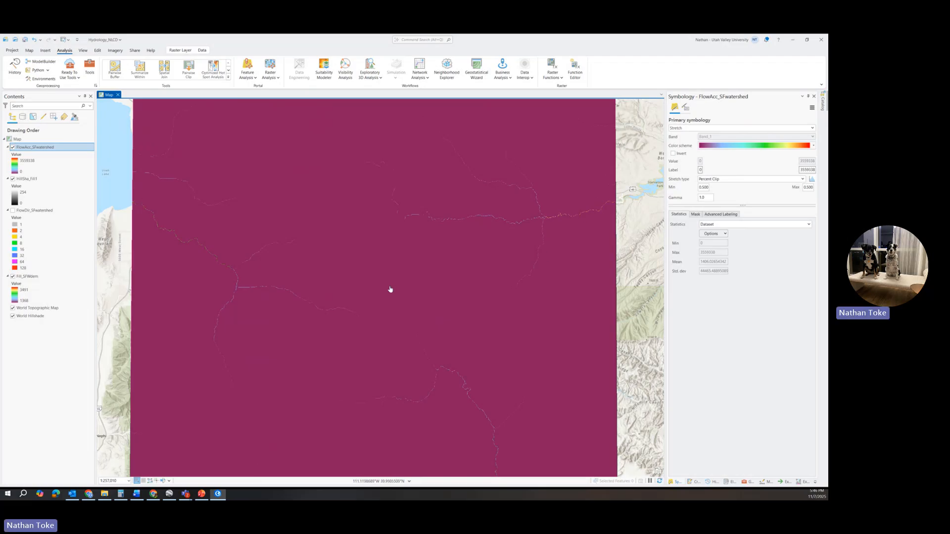
left_click(733, 182)
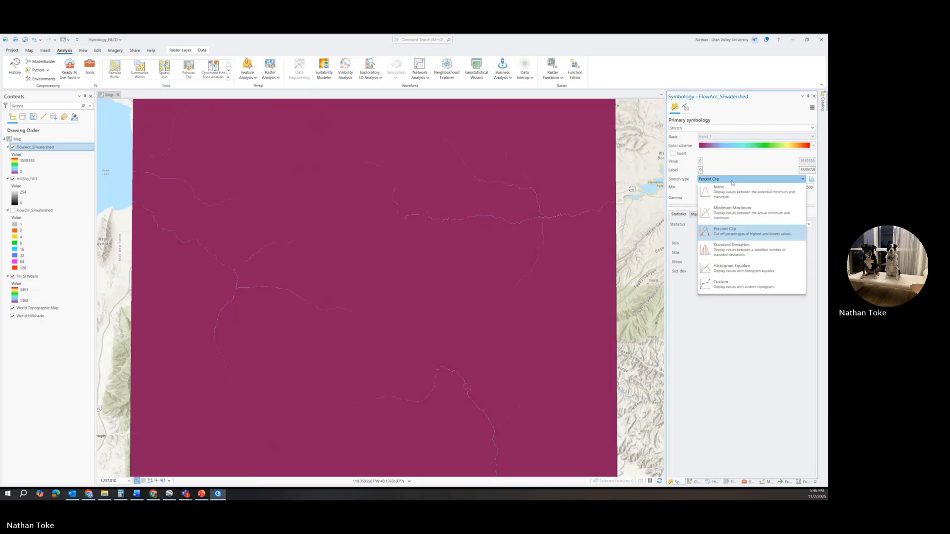
left_click(725, 254)
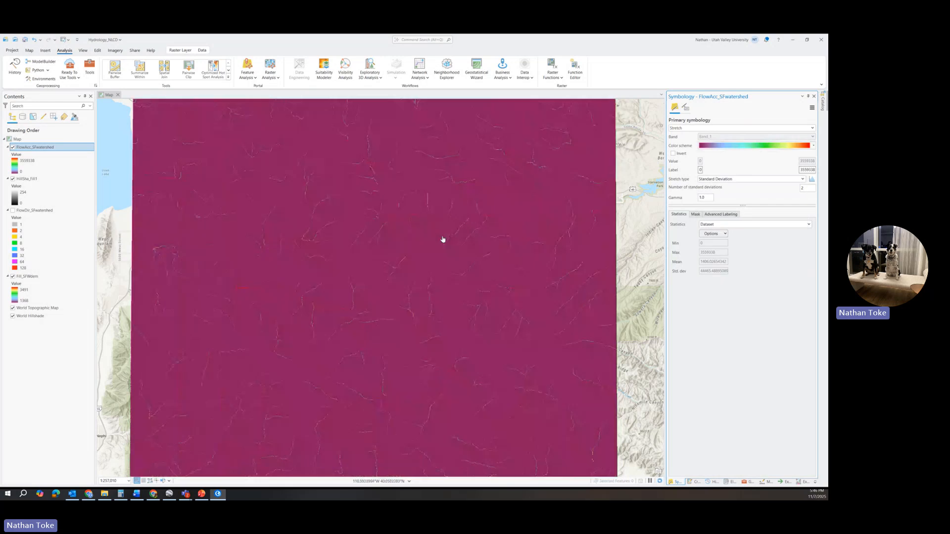
scroll(227, 304, "up", 3)
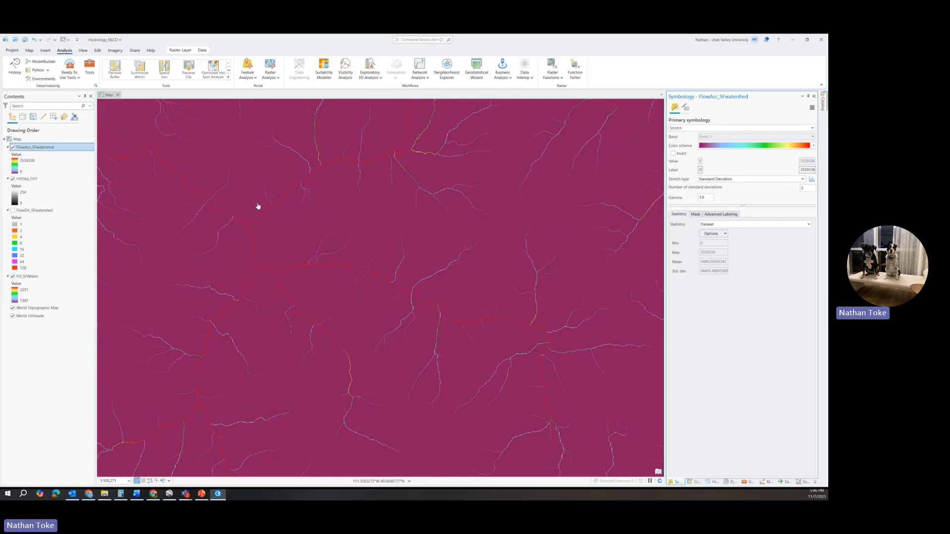
left_click_drag(292, 239, 412, 188)
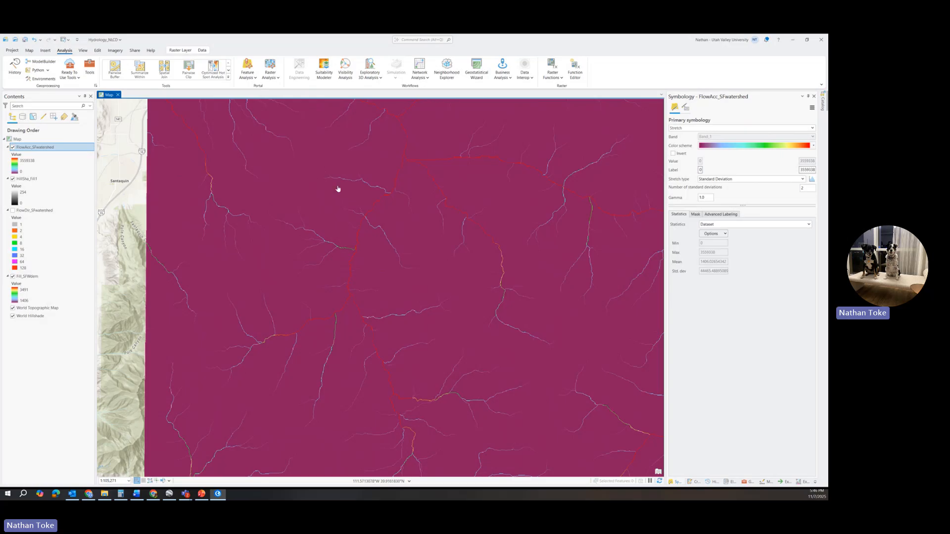
left_click_drag(337, 188, 303, 342)
left_click_drag(283, 265, 344, 262)
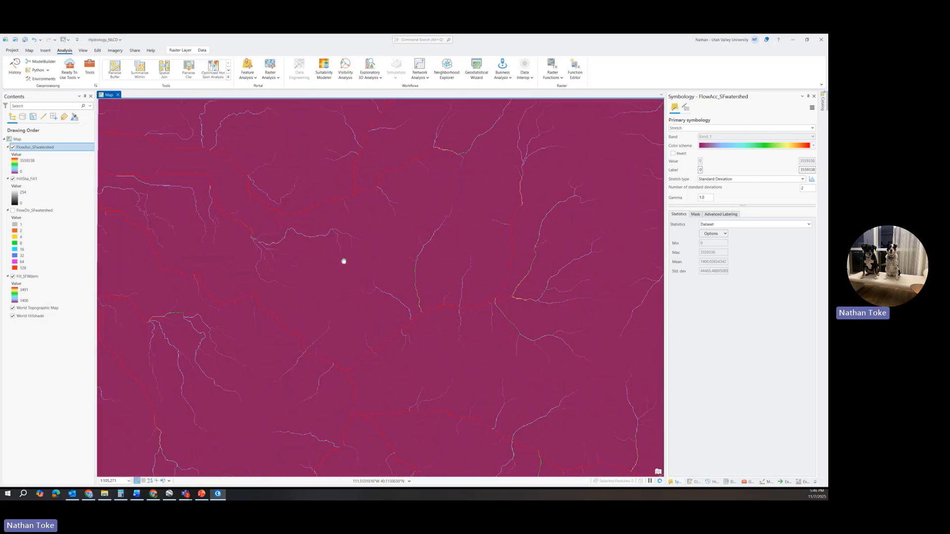
Change the FlowAcc_SFwatershed symbology to Classify with 2 classes.
left_click(686, 128)
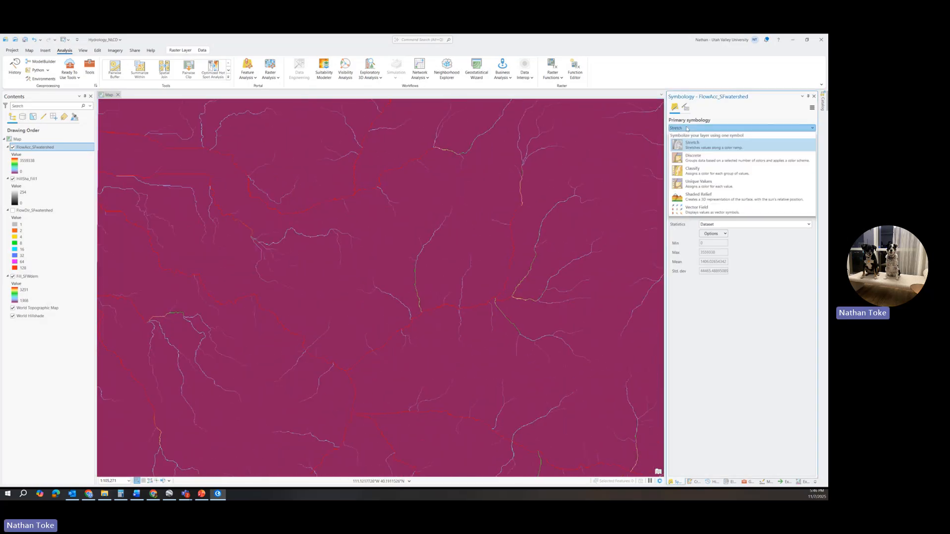
left_click(693, 170)
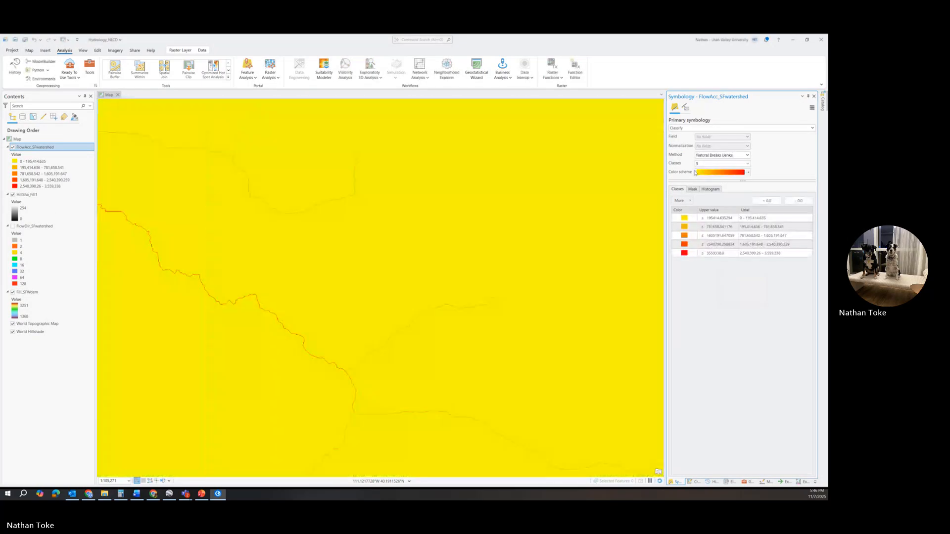
left_click(748, 166)
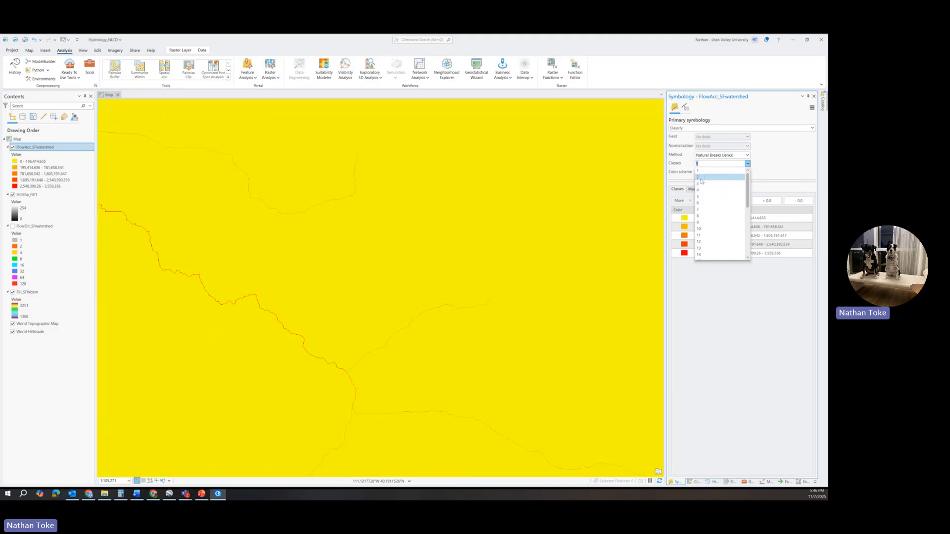
left_click(735, 183)
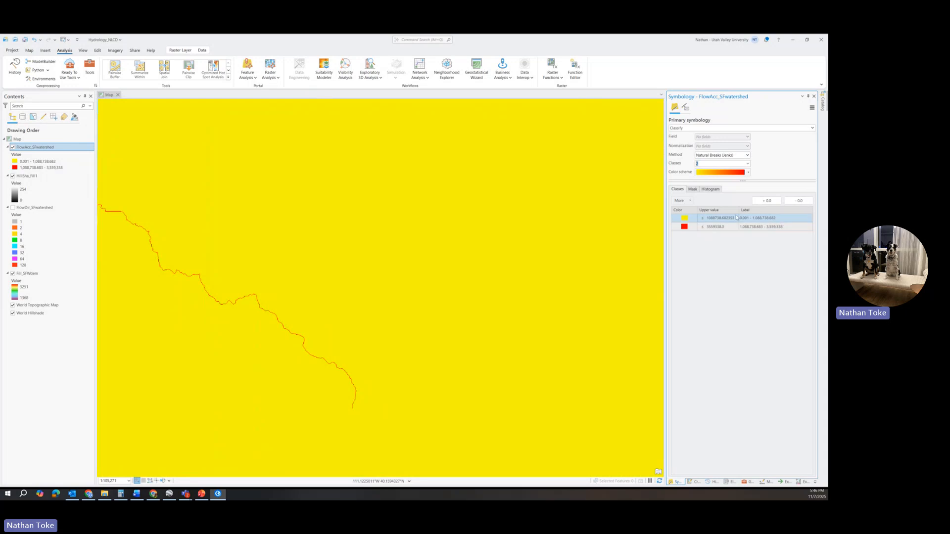
Review the class break on the histogram and set the lower flow accumulation class's upper value to 1000.
left_click(711, 190)
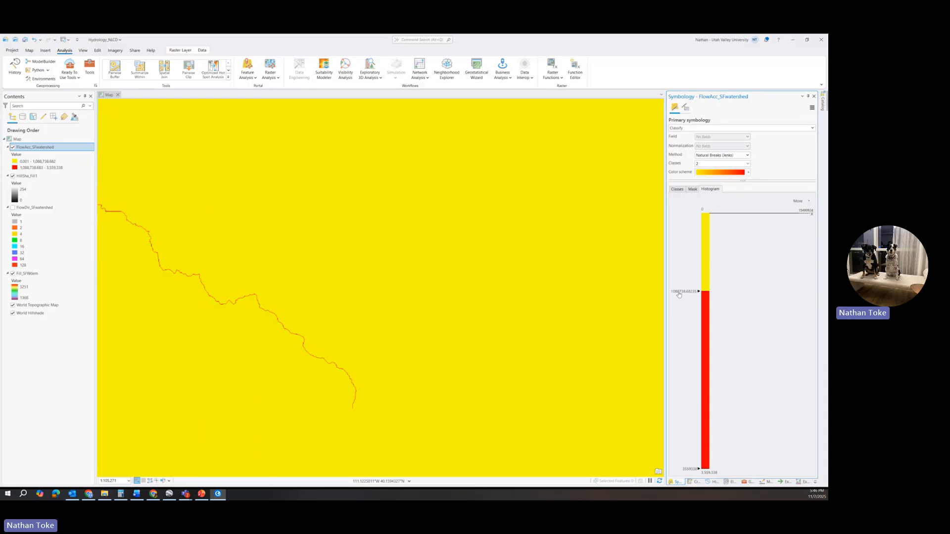
scroll(432, 297, "down", 5)
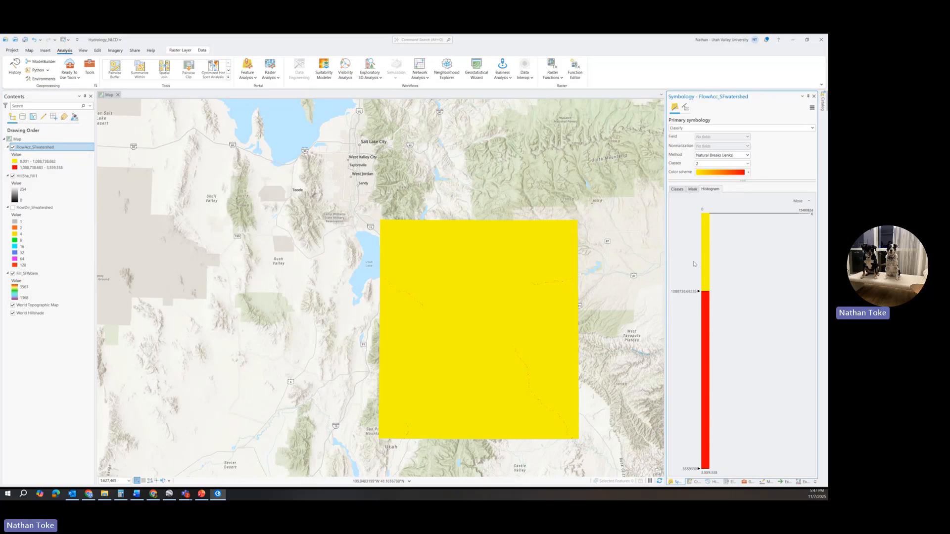
left_click(677, 189)
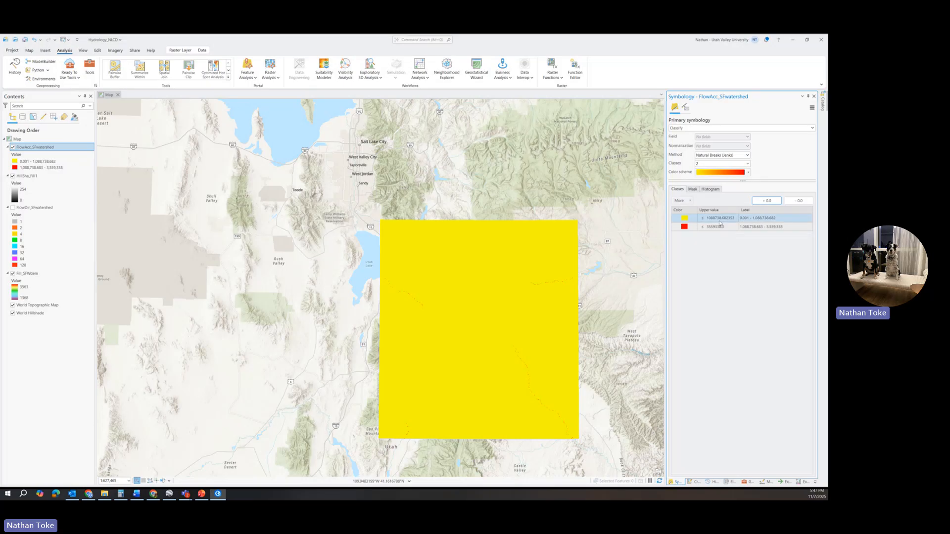
double_click(720, 218)
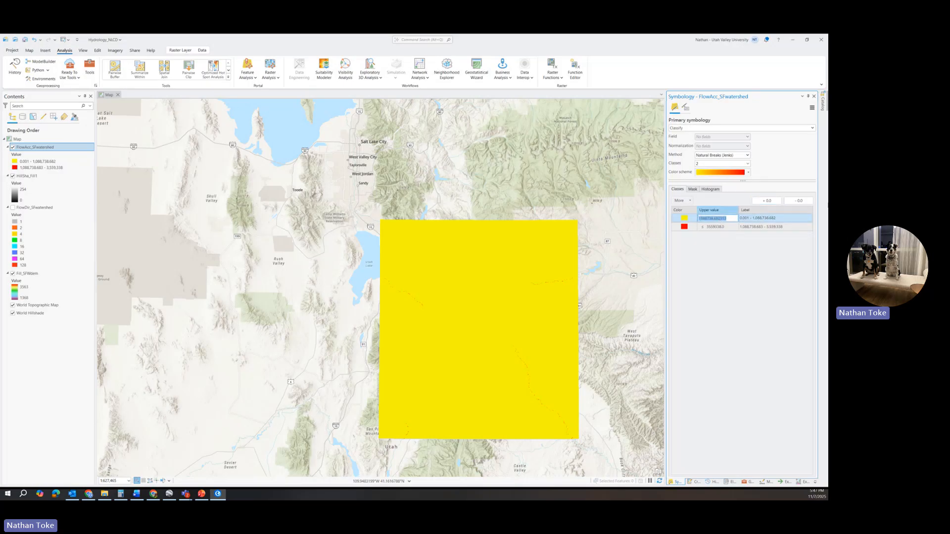
type("1000")
key("Return")
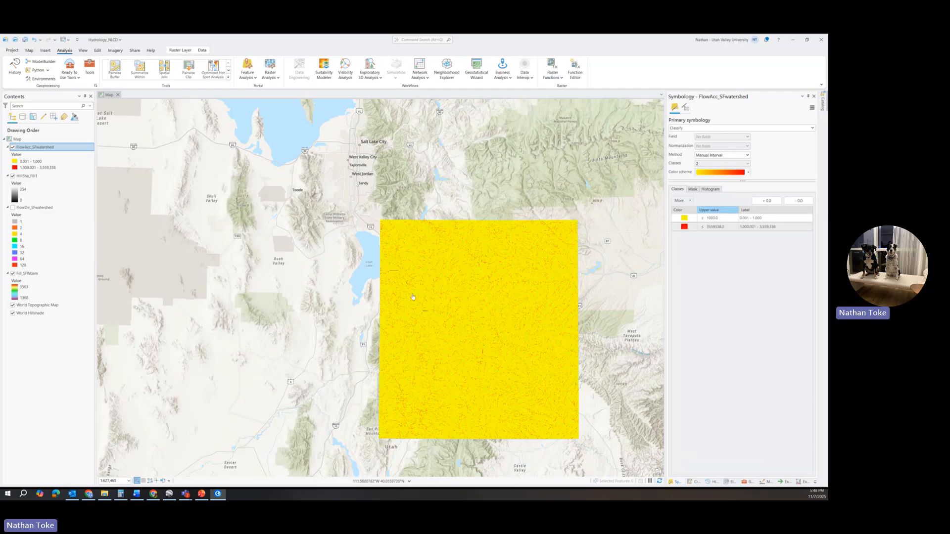
scroll(412, 296, "up", 4)
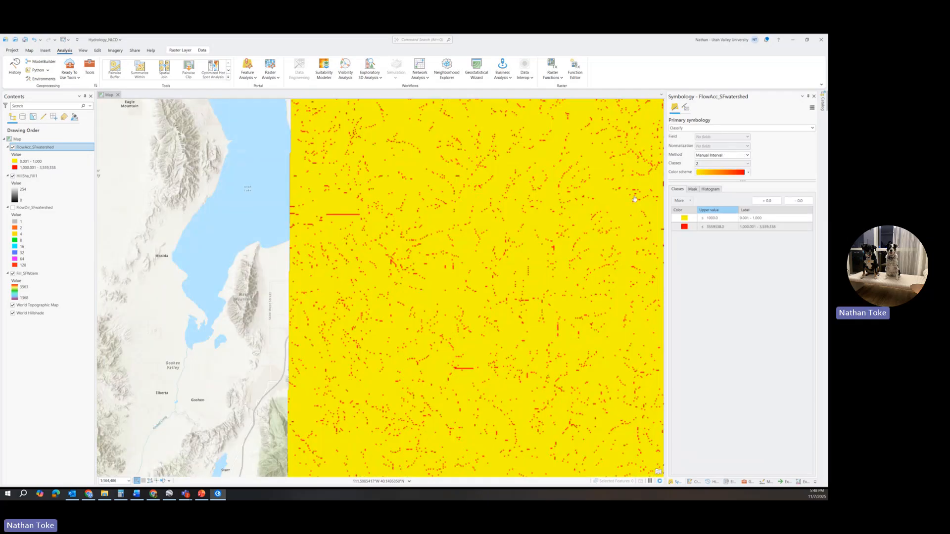
Set the lower flow accumulation class to No color and inspect the streams over the hillshade.
left_click(684, 220)
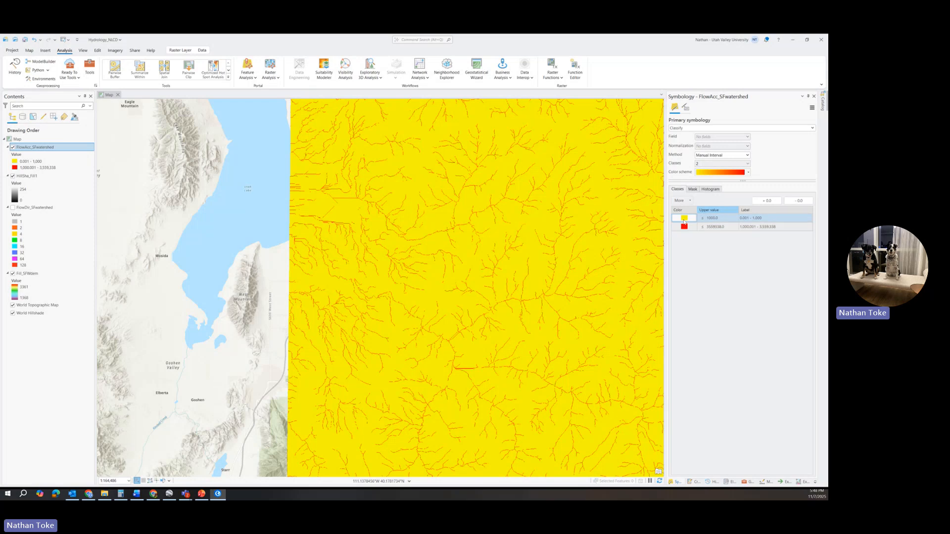
left_click(684, 221)
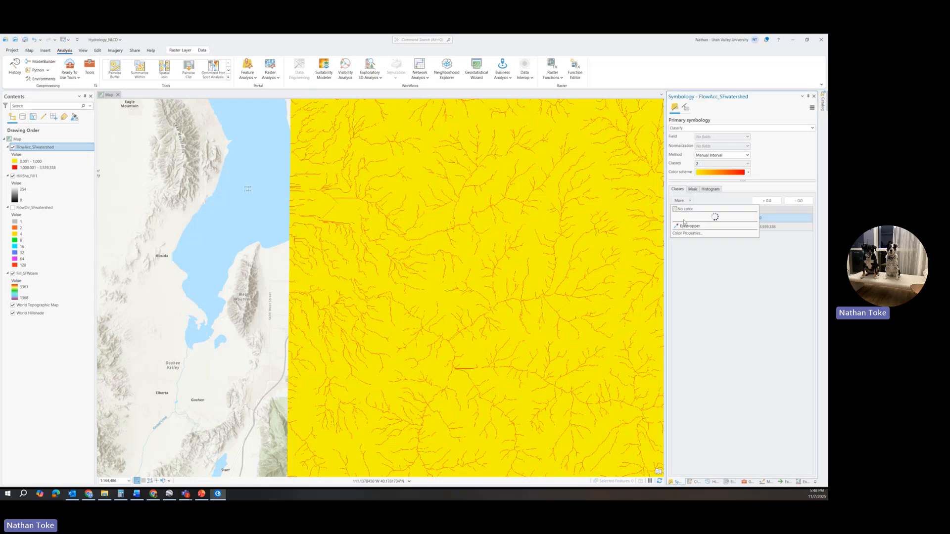
left_click(676, 209)
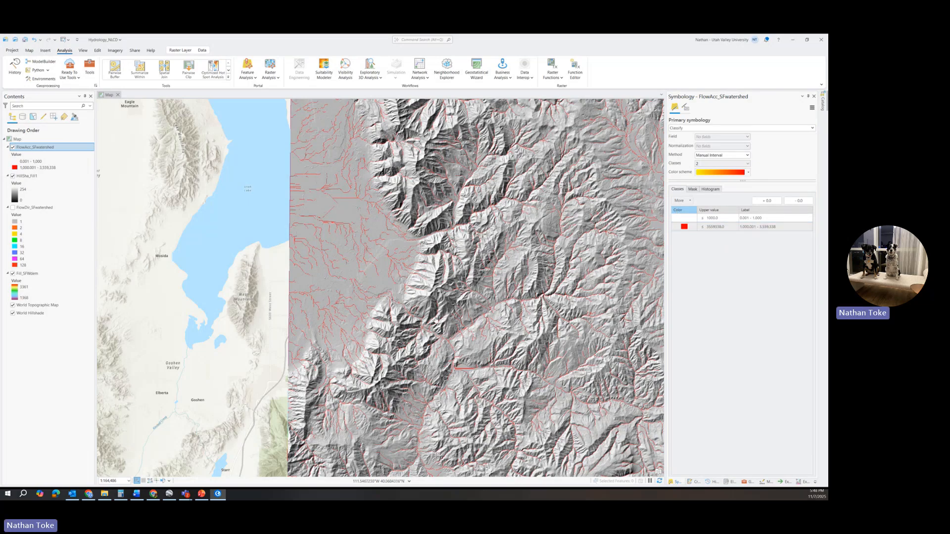
scroll(478, 322, "up", 5)
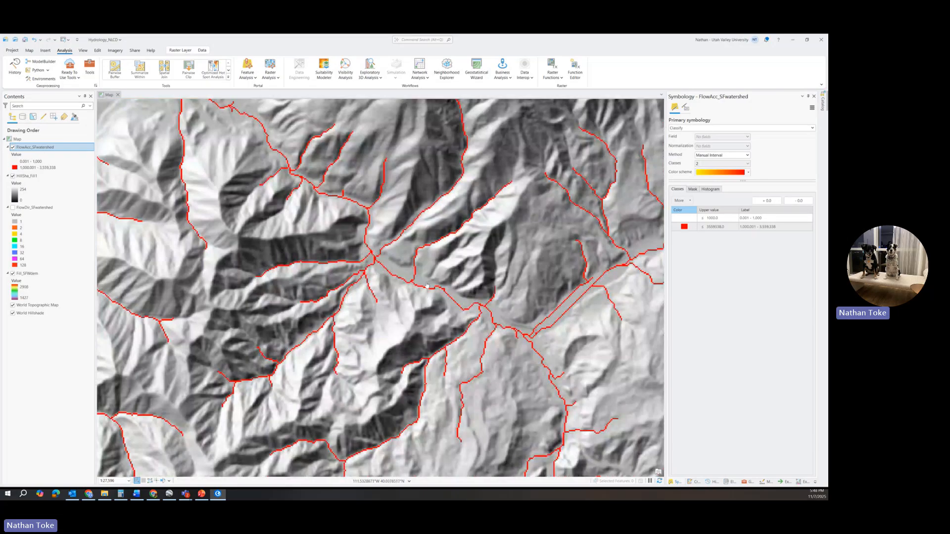
left_click_drag(502, 334, 380, 255)
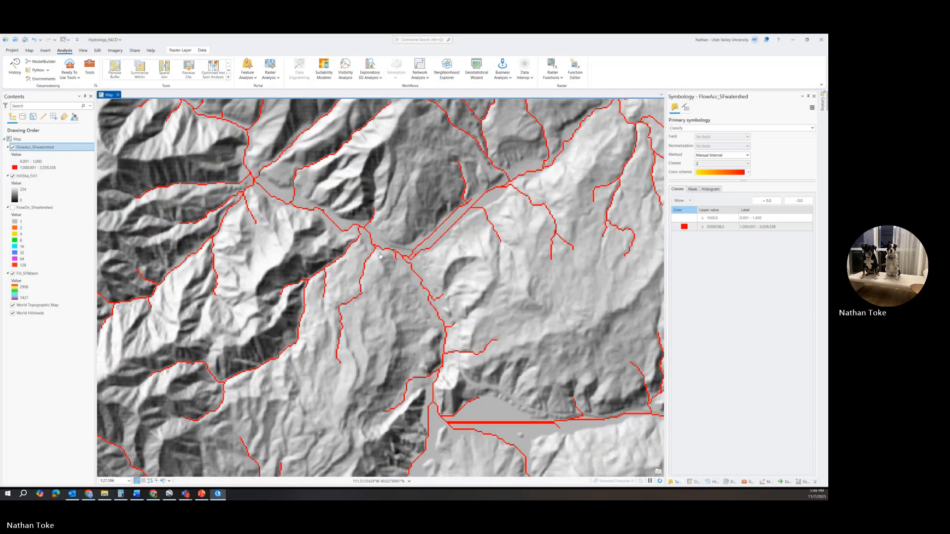
scroll(380, 256, "down", 3)
Recolor the upper flow accumulation class yellow.
left_click(674, 219)
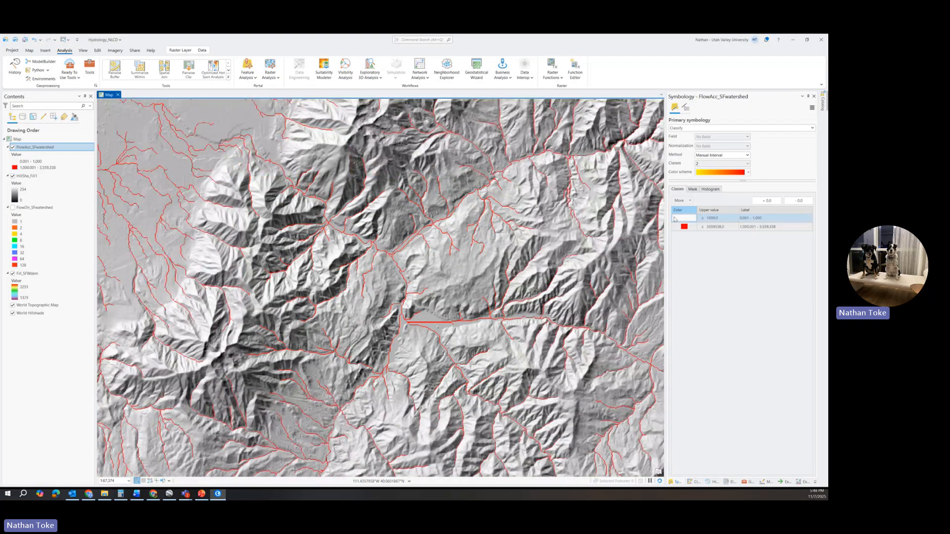
left_click(684, 227)
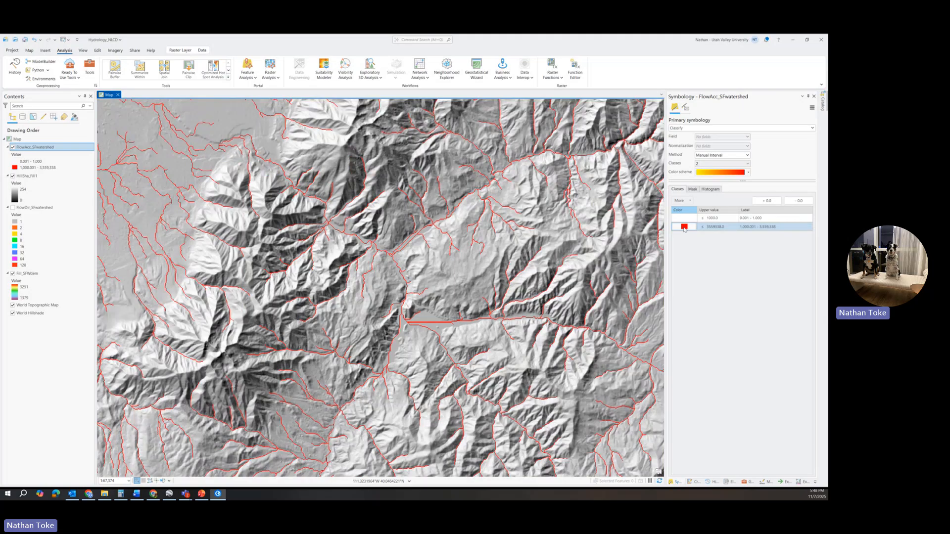
left_click(684, 227)
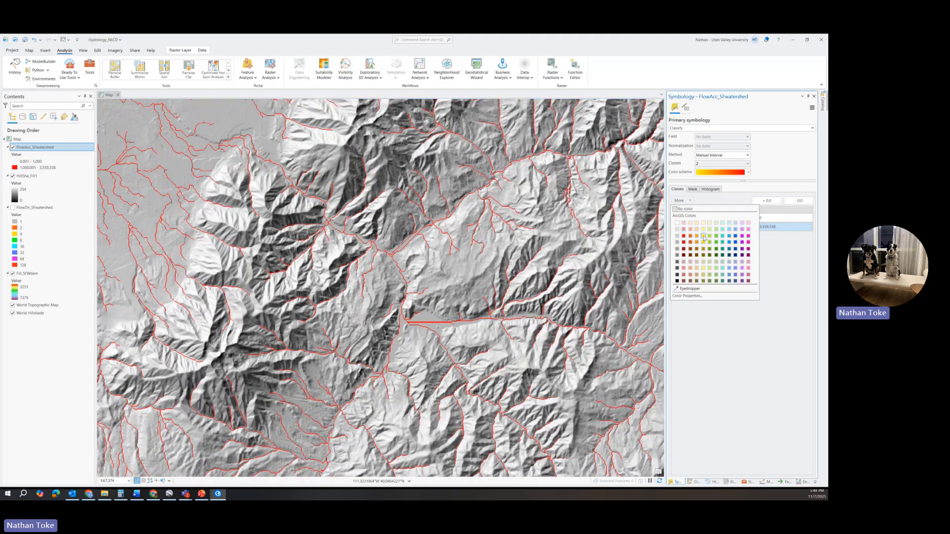
left_click(703, 237)
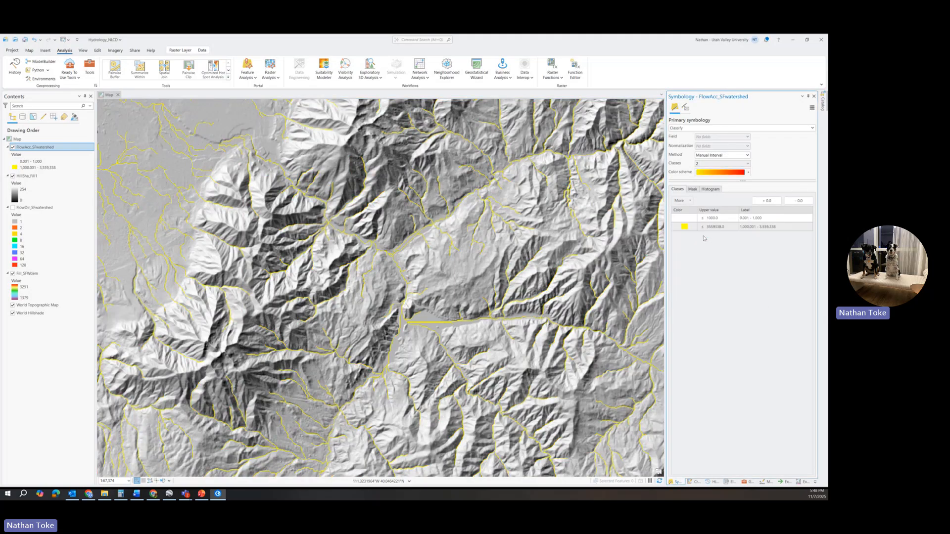
Recolor the upper flow accumulation class black and examine the stream lines in the valleys up close.
left_click(685, 227)
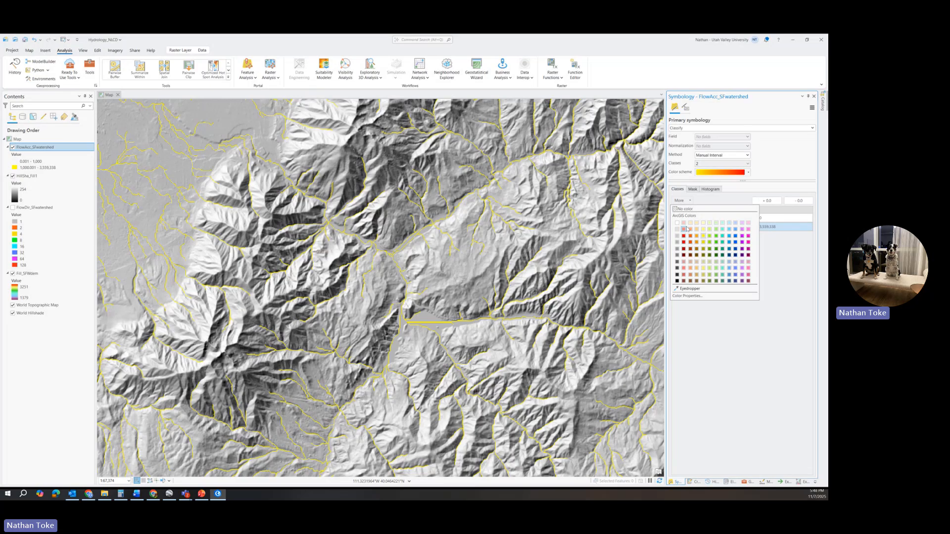
left_click(677, 280)
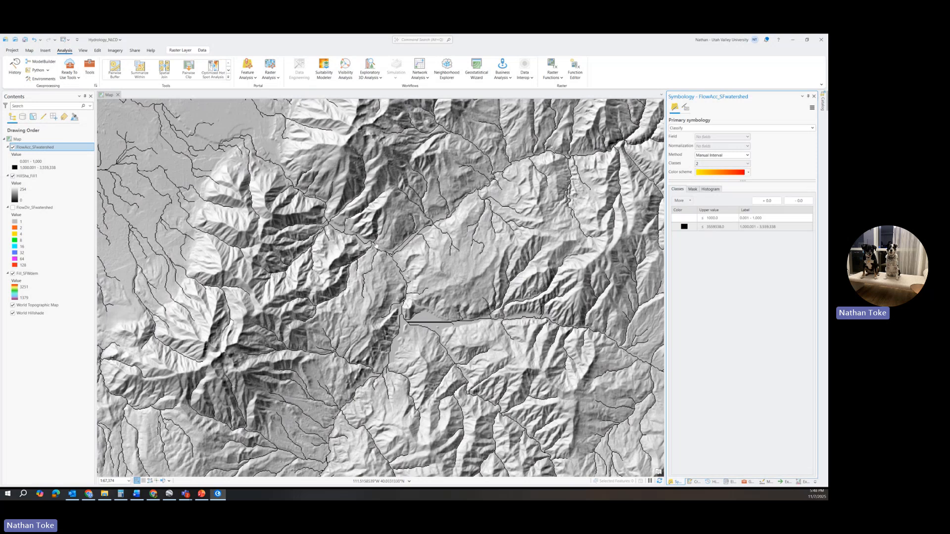
scroll(376, 245, "up", 3)
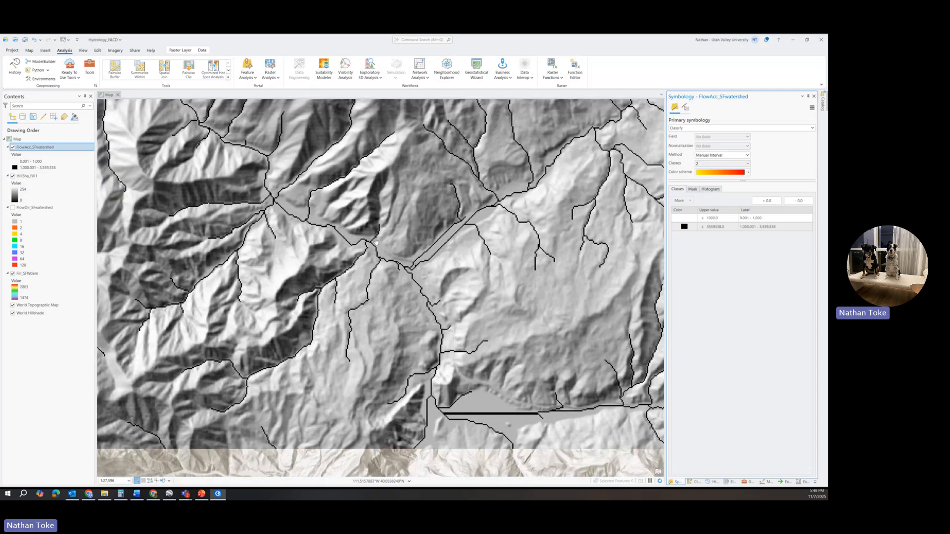
left_click_drag(375, 241, 376, 265)
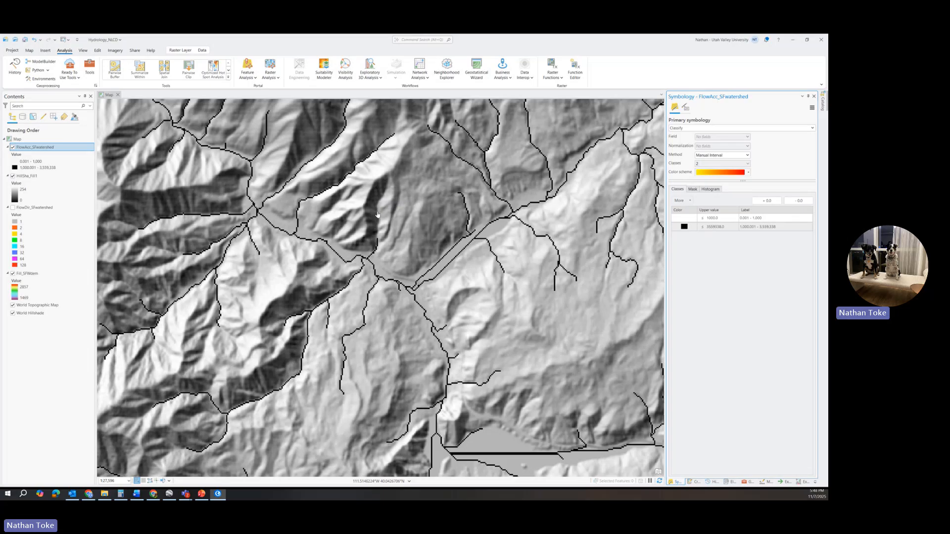
Lower the class break by setting the uncolored class's upper value to 500.
double_click(713, 218)
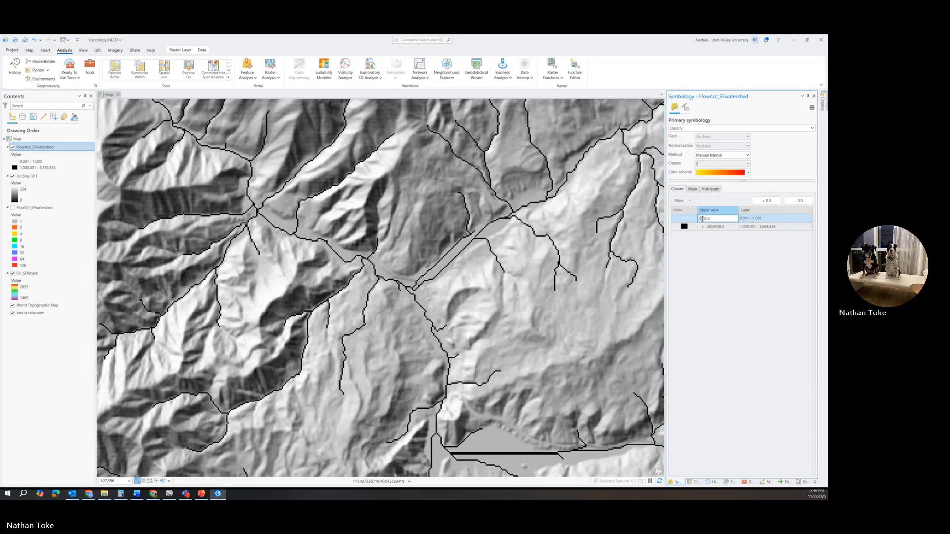
left_click(699, 219)
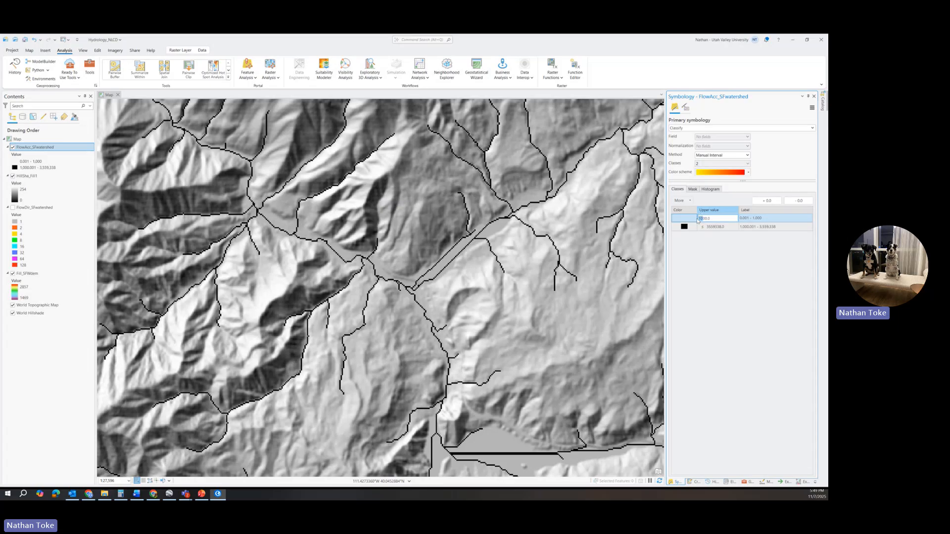
type("5")
key("Return")
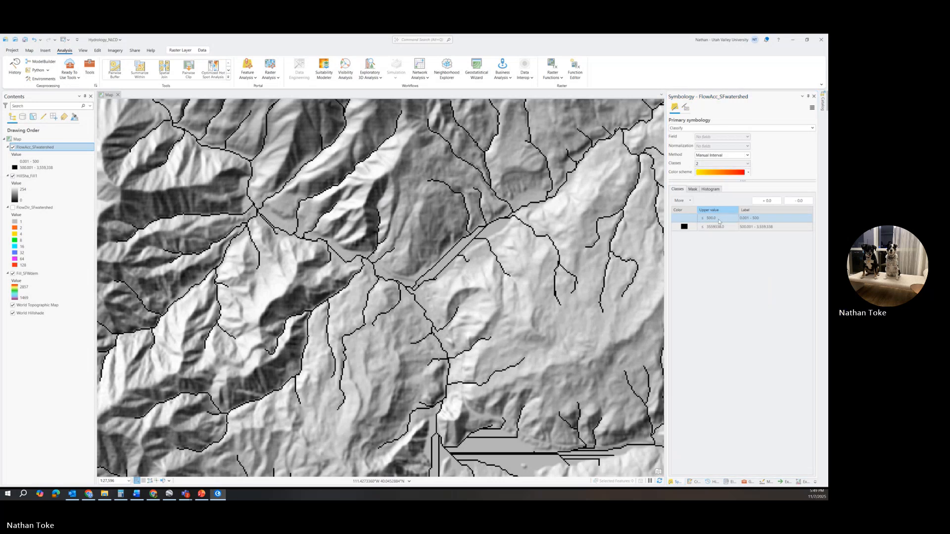
Raise the class break by setting the uncolored class's upper value to 5000.
left_click(712, 219)
left_click_drag(713, 219, 680, 219)
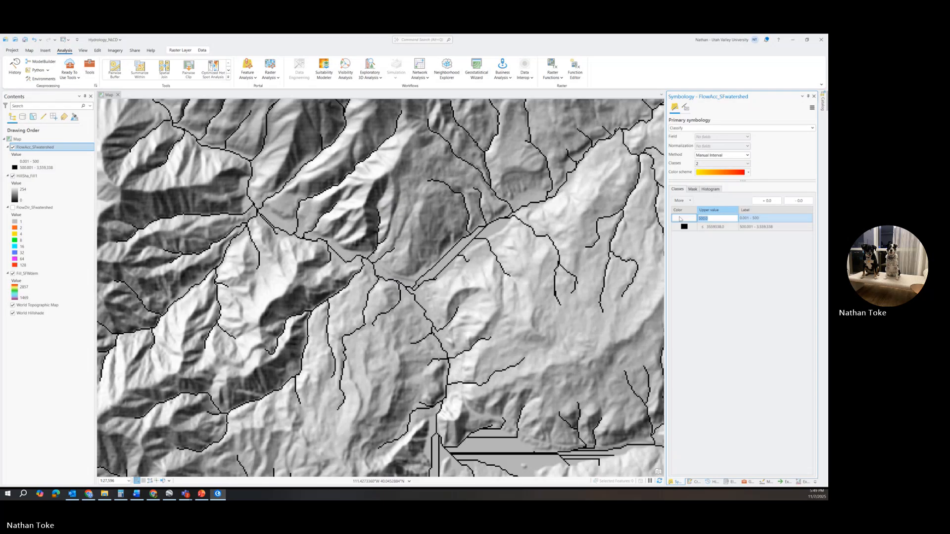
type("5000")
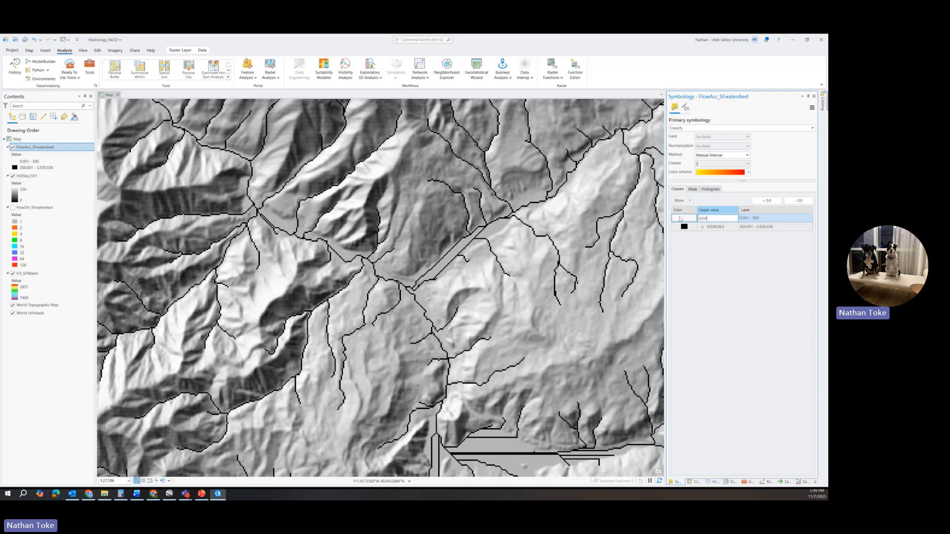
key("Return")
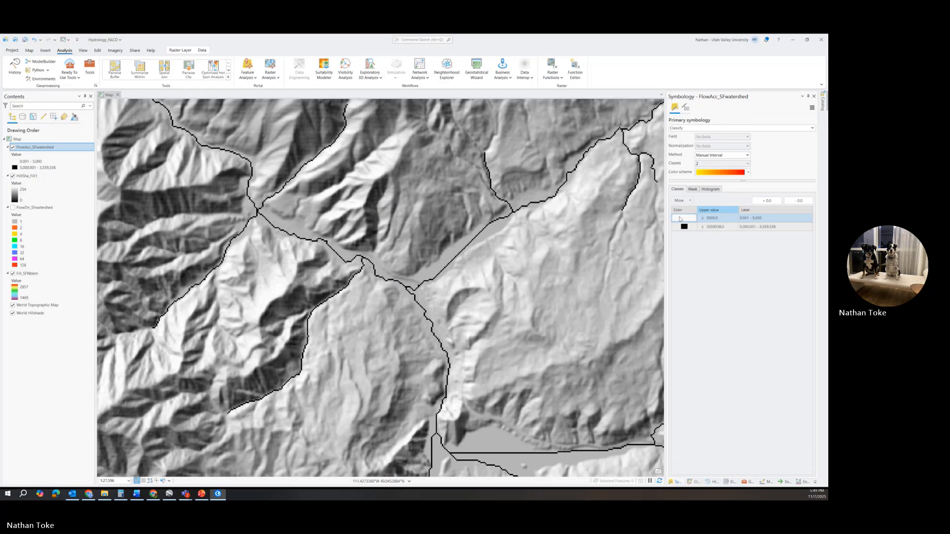
Lower the flow accumulation class break by setting the uncolored class's upper value to 2000.
scroll(478, 244, "down", 4)
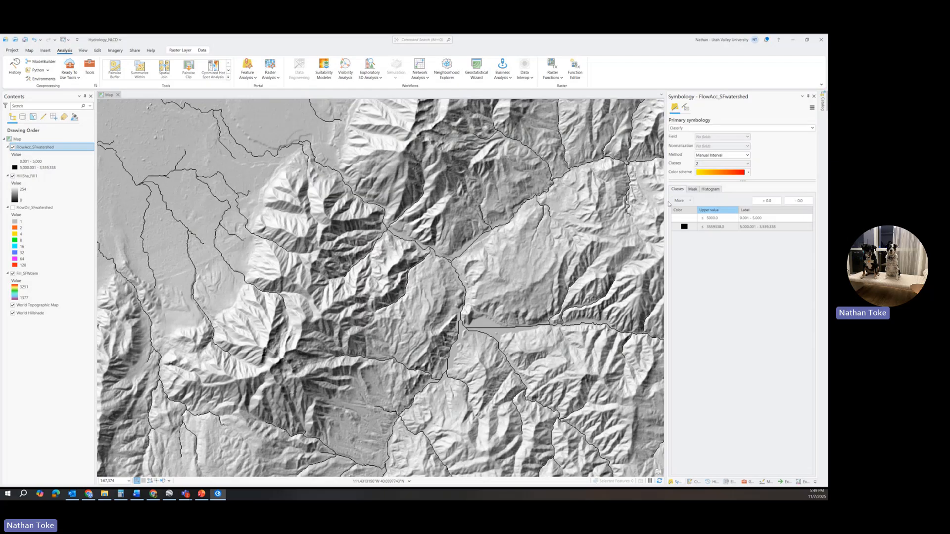
left_click(713, 219)
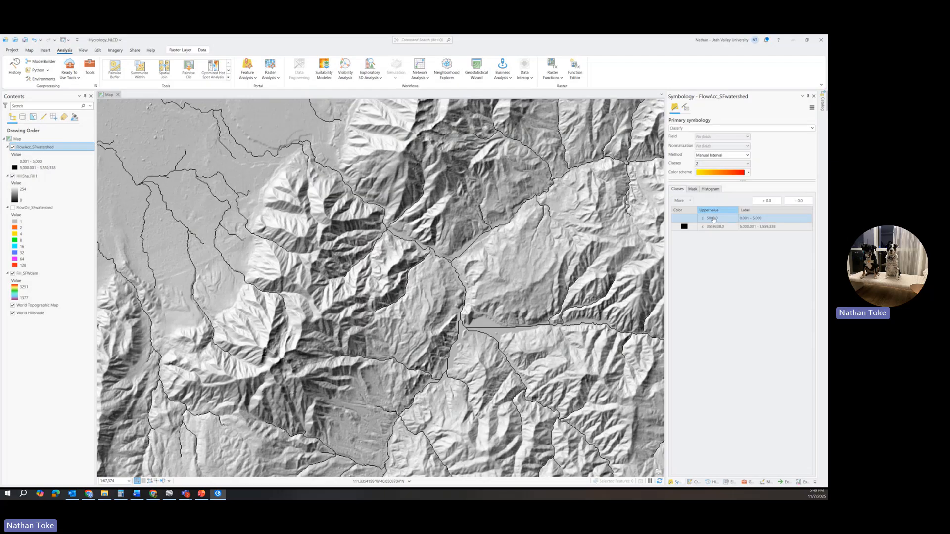
scroll(553, 296, "down", 4)
left_click_drag(553, 296, 450, 254)
left_click(713, 218)
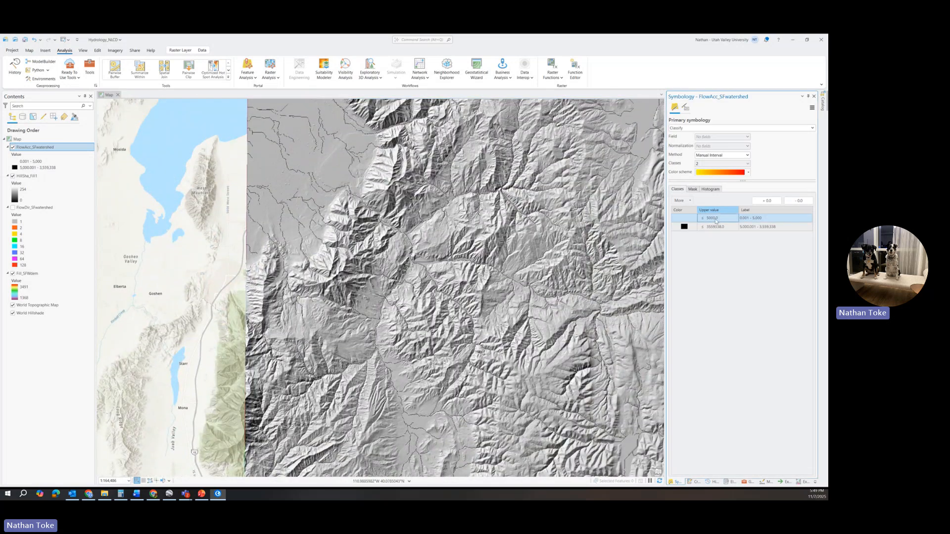
double_click(720, 218)
type("2000")
key("Return")
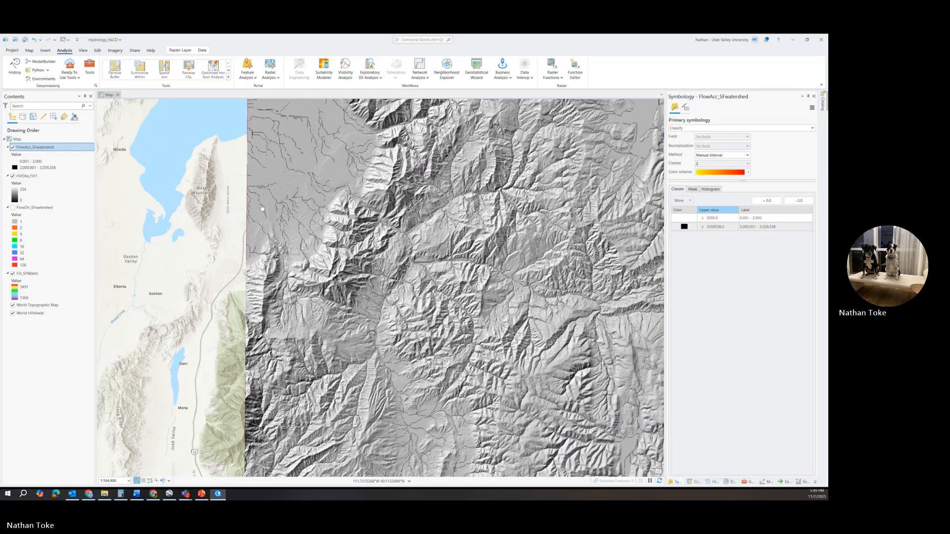
Inspect the channels around the valley junctions, and set the uncolored class's upper value to 1000.
scroll(530, 265, "up", 5)
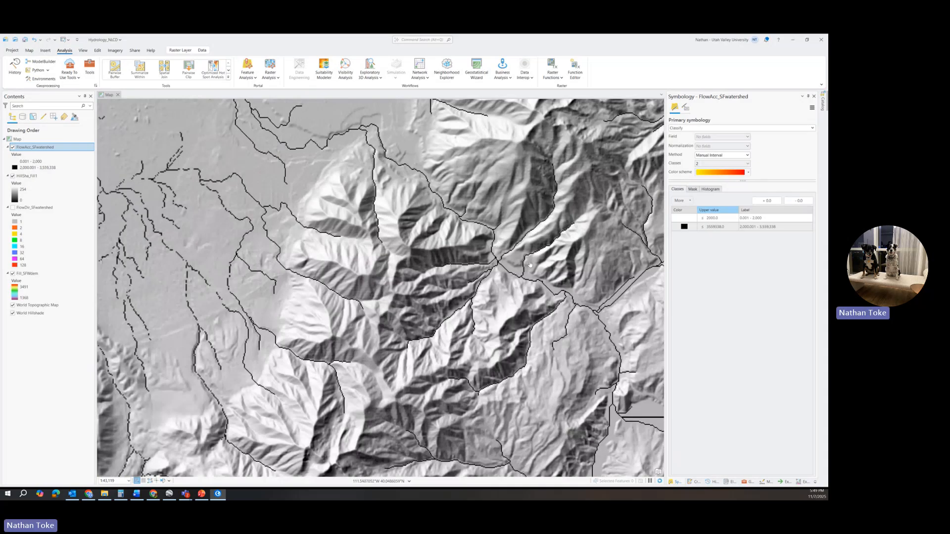
left_click_drag(530, 264, 441, 265)
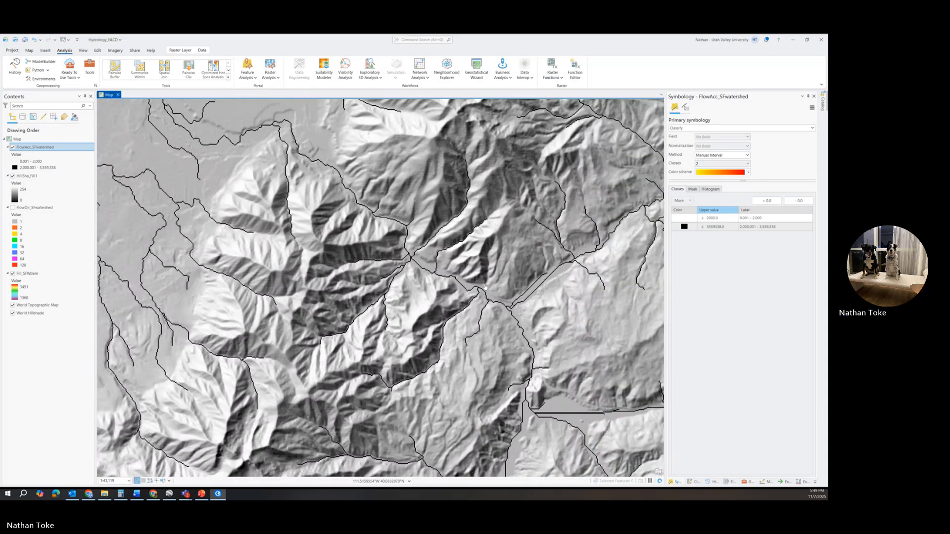
left_click_drag(487, 296, 430, 287)
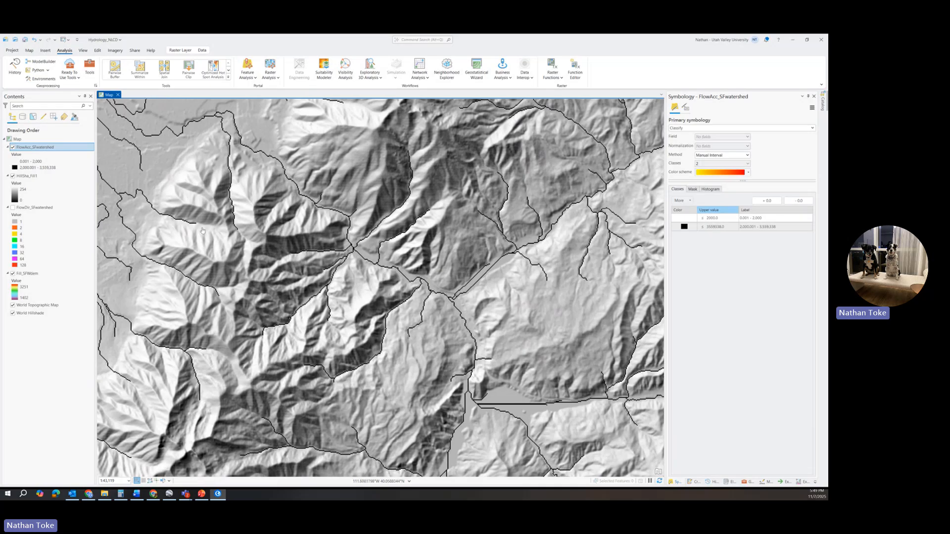
left_click(713, 219)
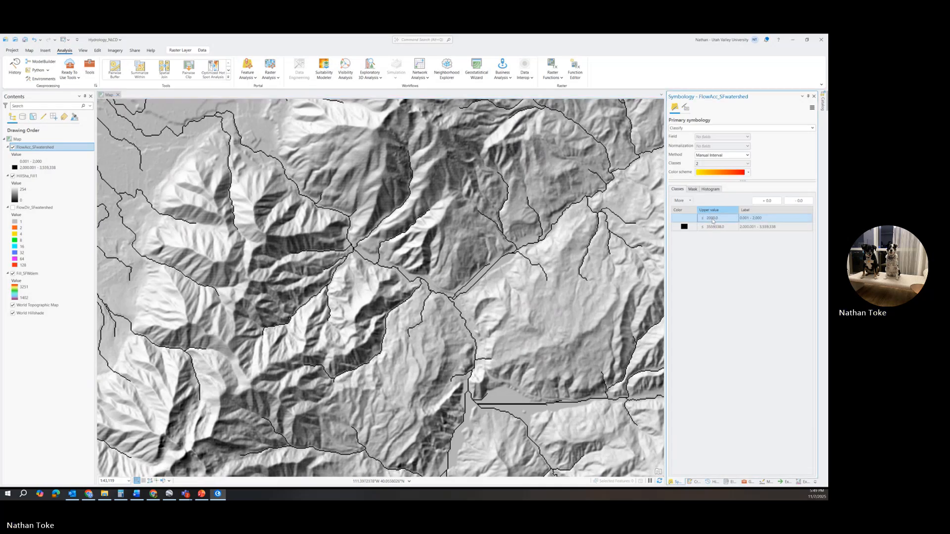
left_click(713, 221)
type("1")
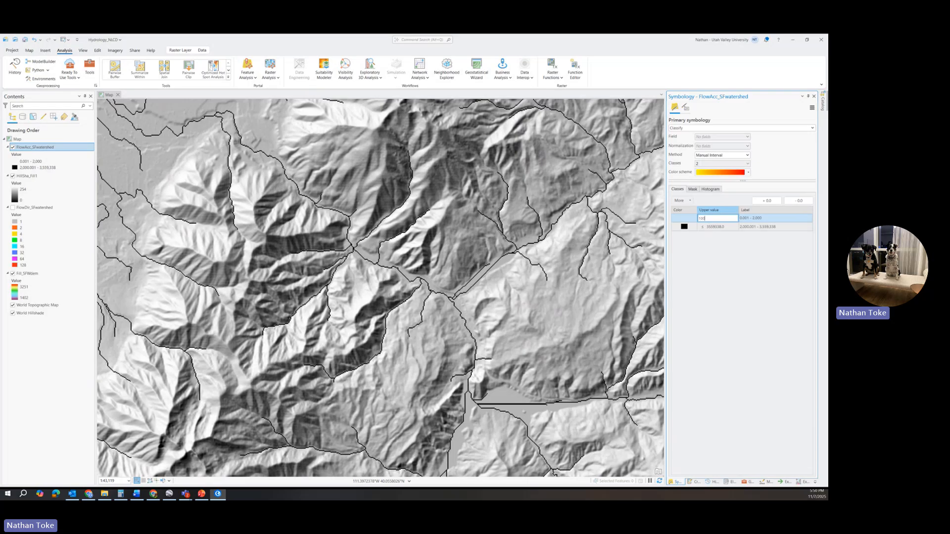
key("Return")
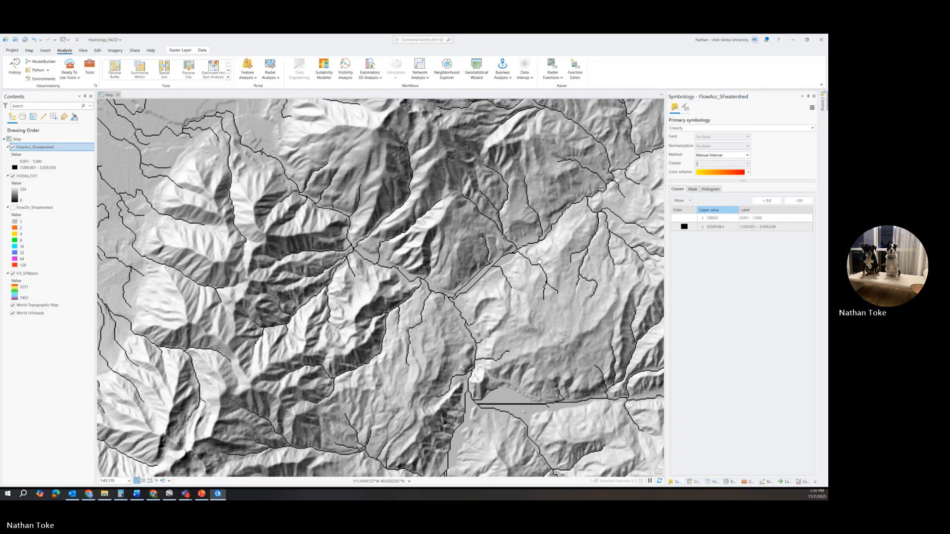
Set the uncolored flow accumulation class's upper value to 1500.
scroll(598, 254, "down", 2)
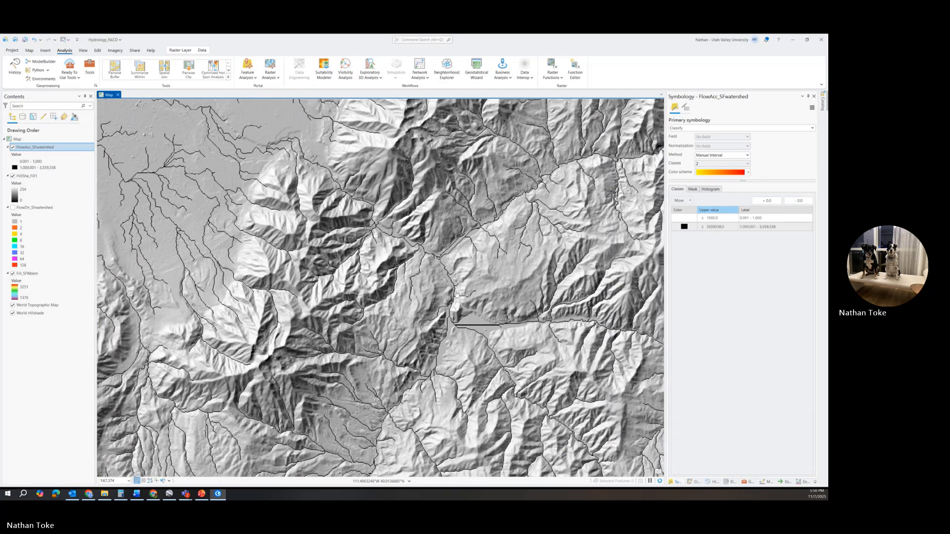
left_click(713, 218)
left_click(713, 219)
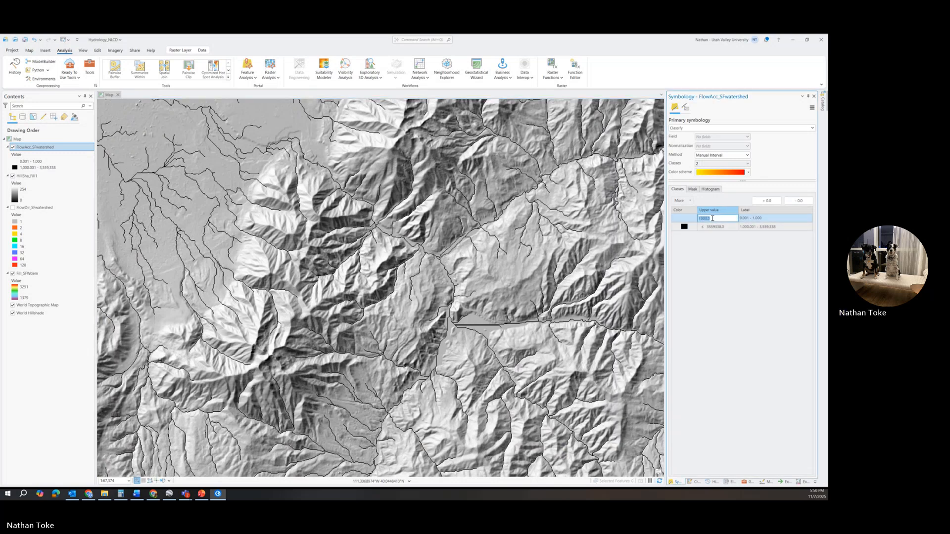
left_click(705, 219)
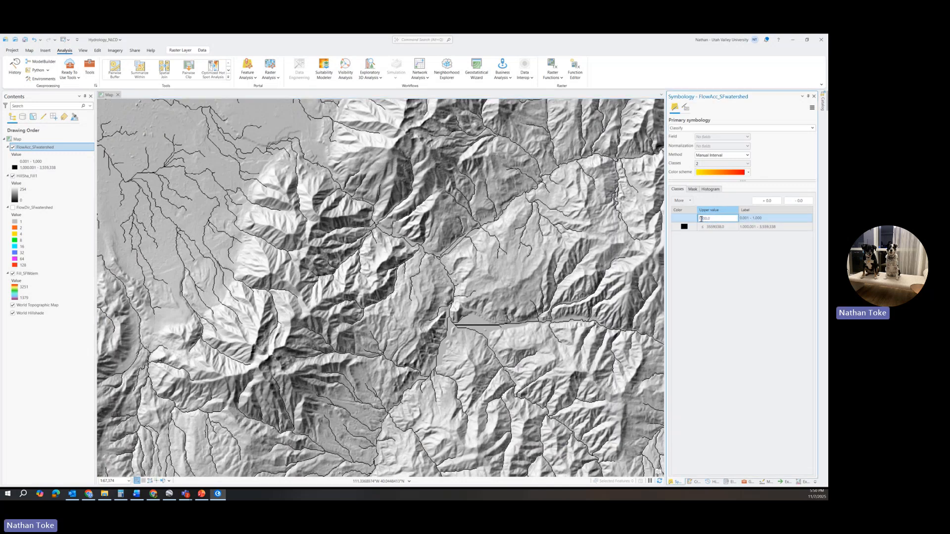
key("Return")
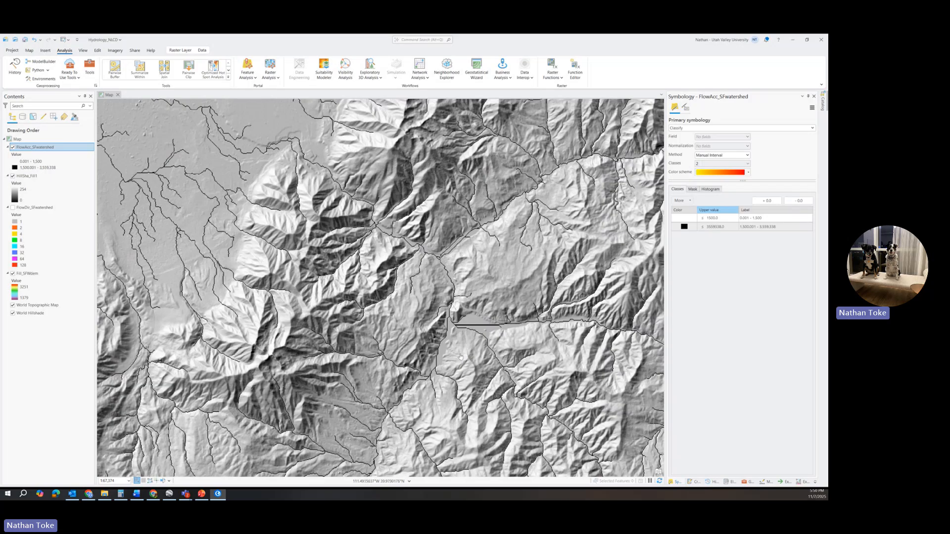
left_click(715, 219)
scroll(542, 247, "down", 3)
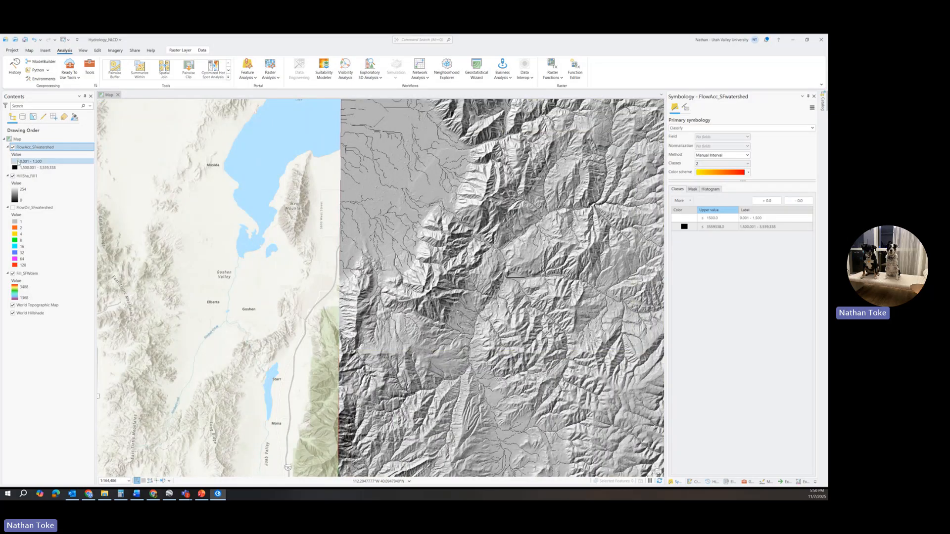
left_click(15, 169)
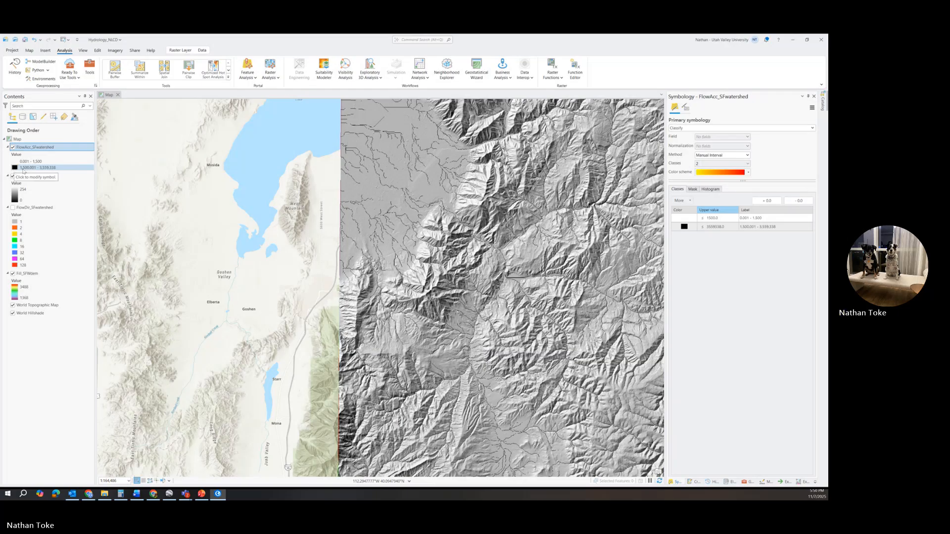
left_click(23, 162)
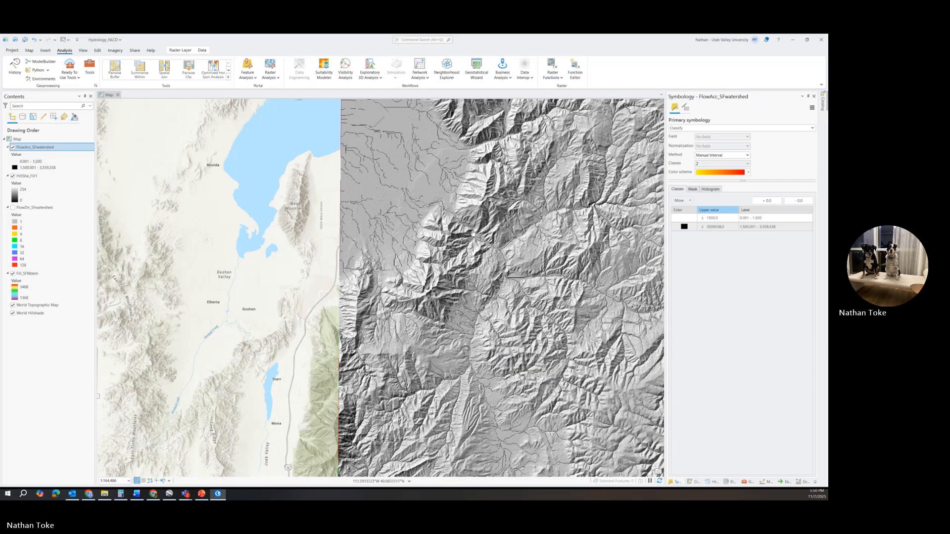
left_click_drag(471, 233, 345, 214)
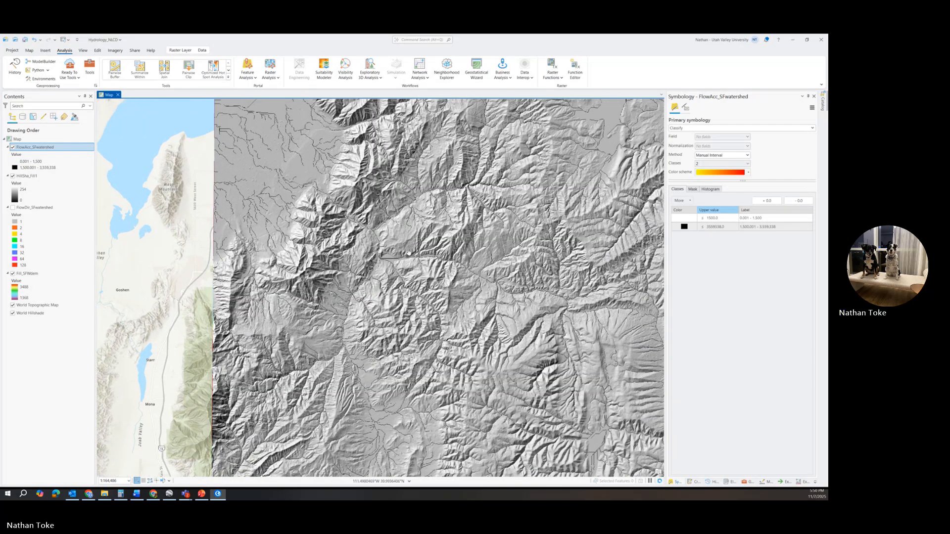
left_click_drag(501, 210, 471, 192)
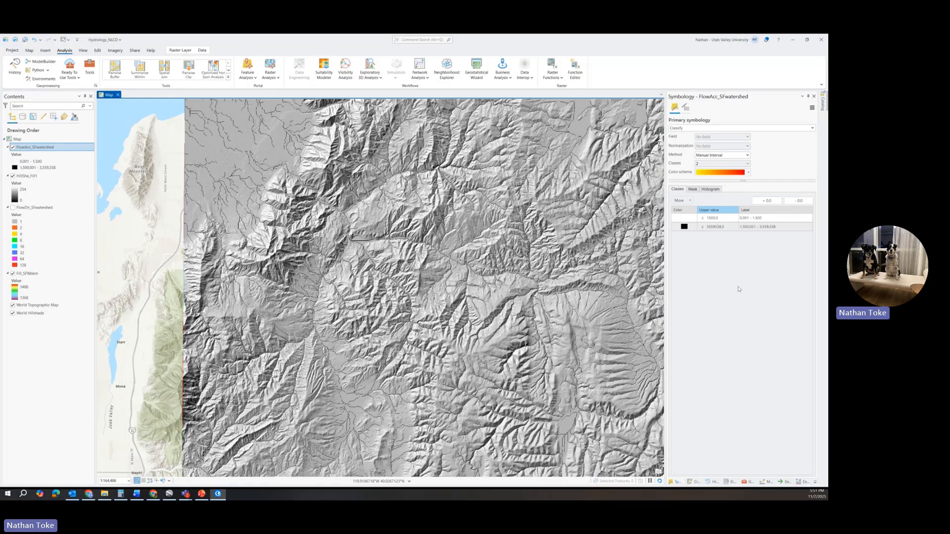
Look at the parameters of the Stream to Feature tool in the Spatial Analyst Hydrology toolset, and return to the toolset list.
left_click(747, 482)
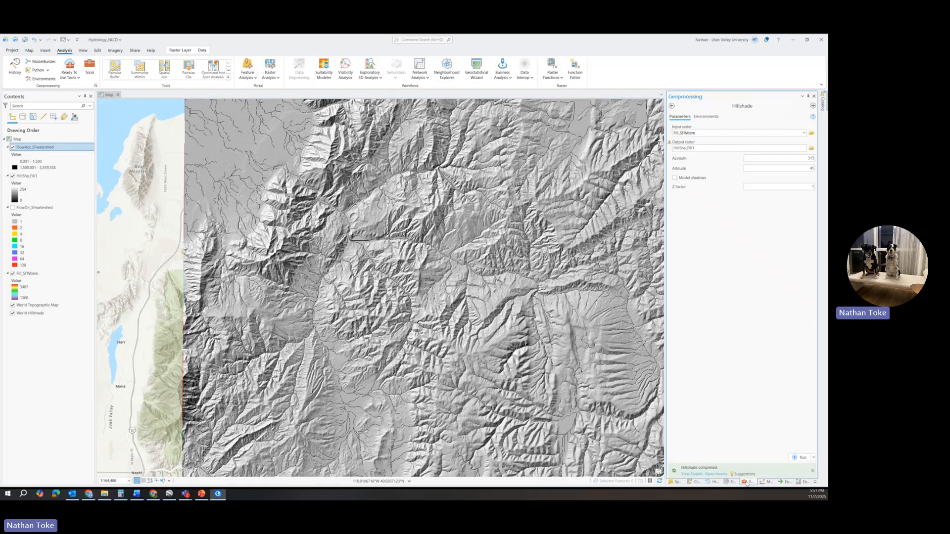
left_click(672, 105)
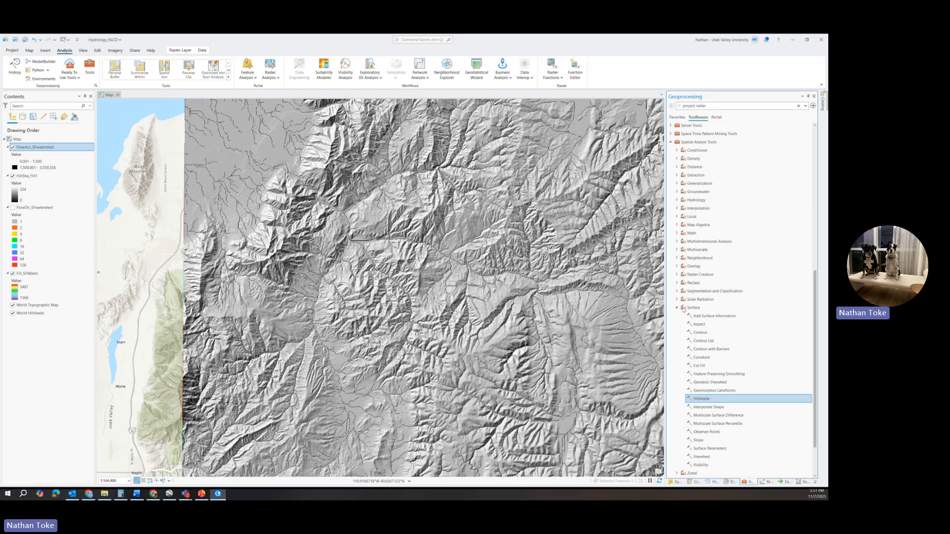
left_click(677, 307)
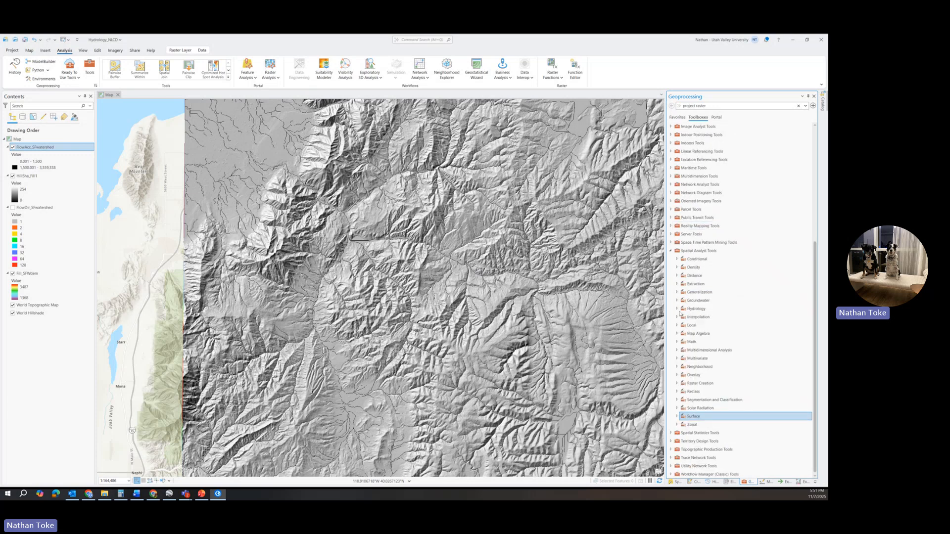
left_click(677, 308)
left_click(701, 335)
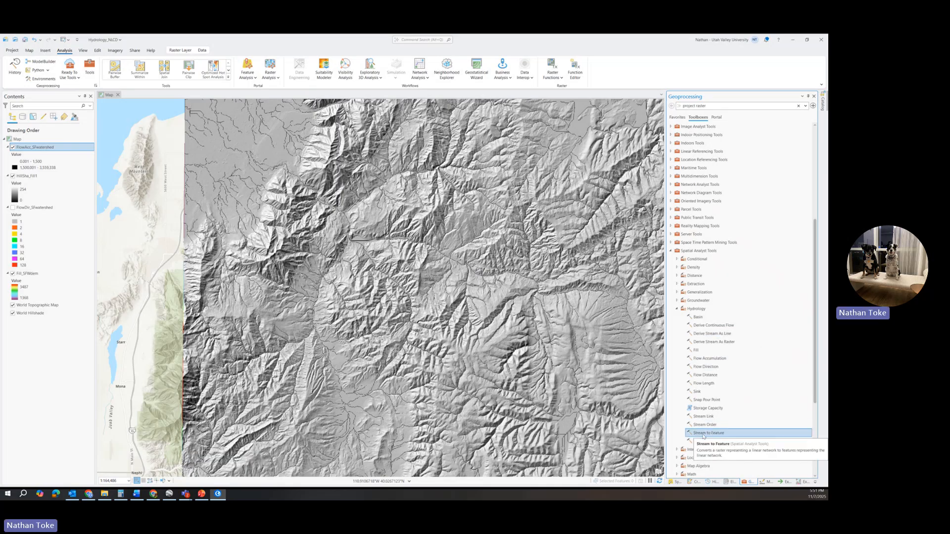
left_click(703, 435)
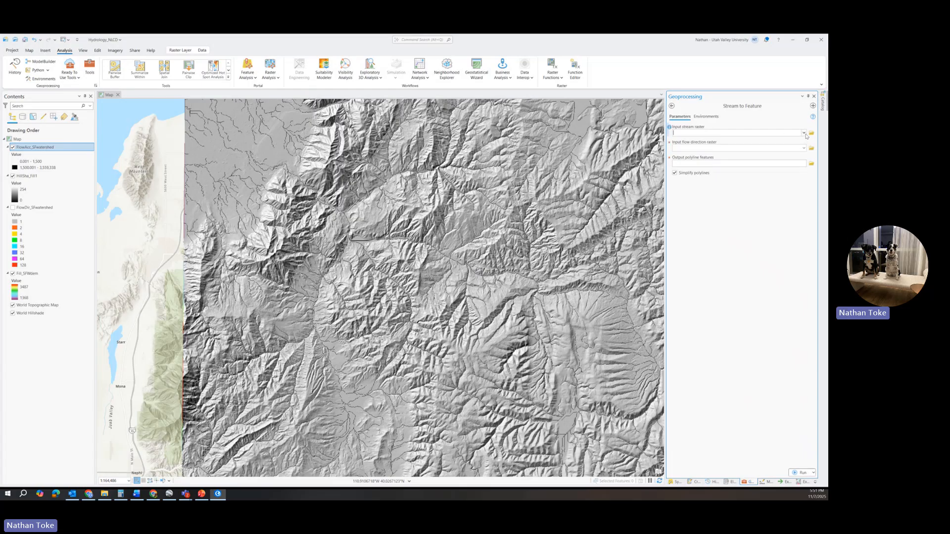
left_click(672, 106)
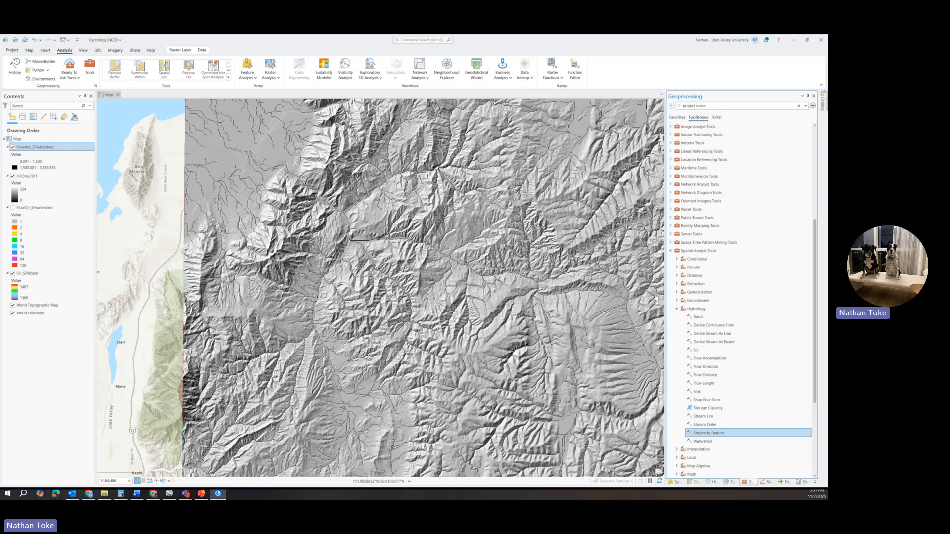
left_click(678, 309)
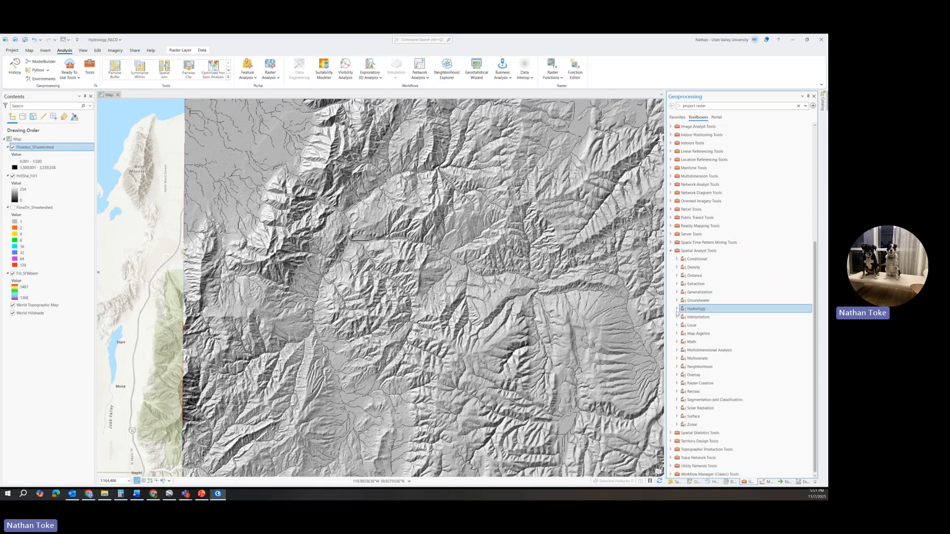
Open the Spatial Analyst Reclassify tool and choose FlowAcc_SFwatershed as its input raster.
left_click(677, 392)
scroll(713, 394, "down", 1)
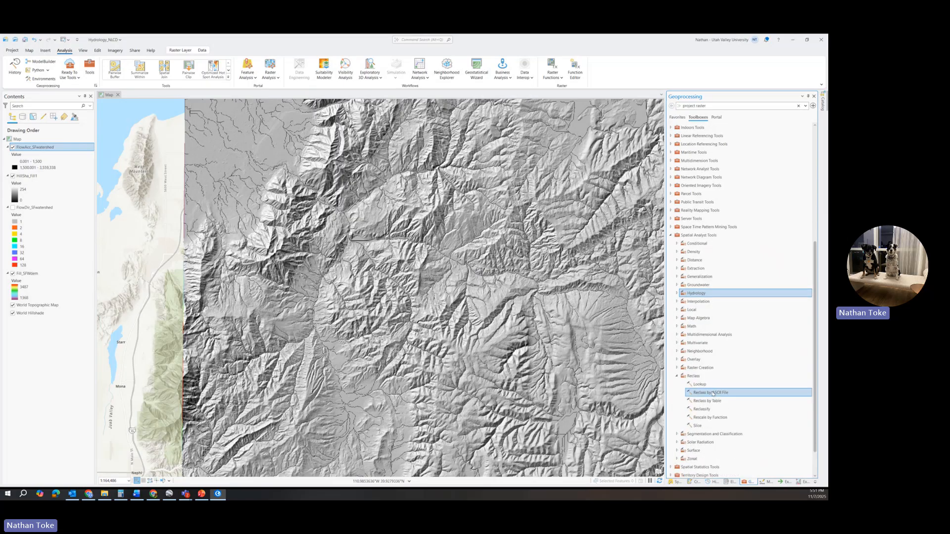
left_click(709, 410)
double_click(709, 409)
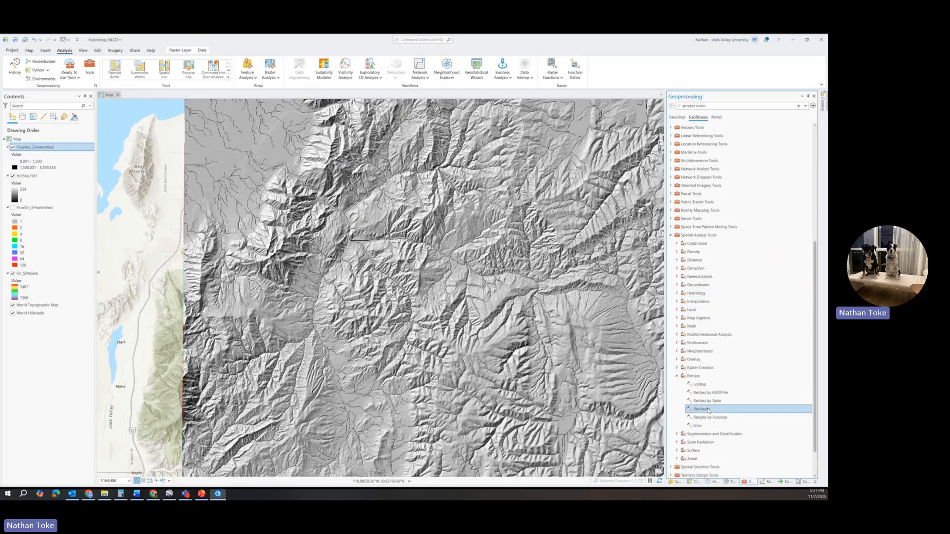
left_click(804, 134)
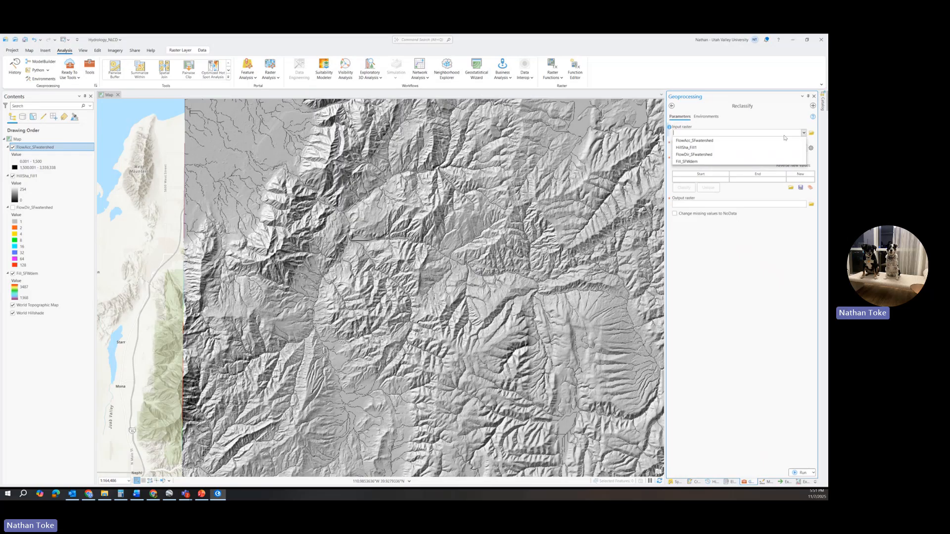
left_click(713, 142)
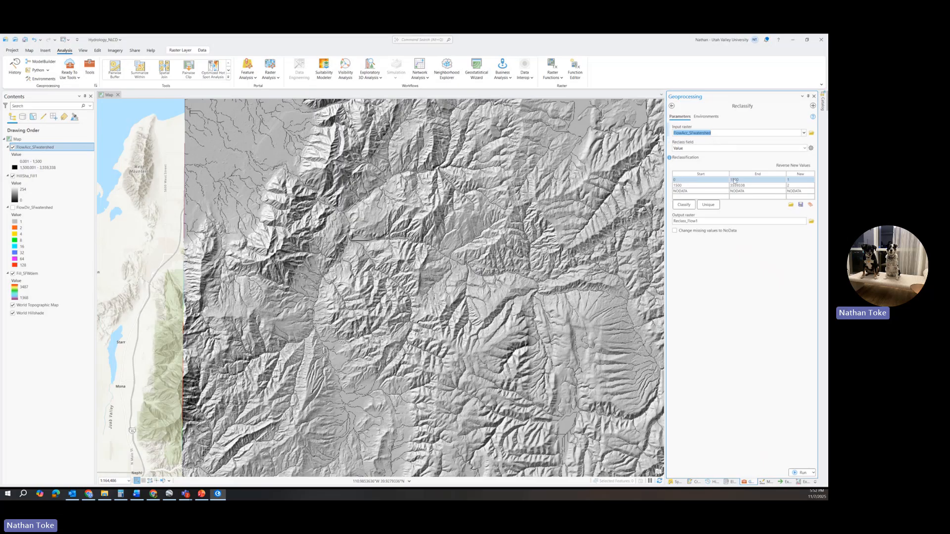
Assign new value NODATA to the 0–1500 range and 1 to the range above 1500 in the reclassification table.
left_click(790, 180)
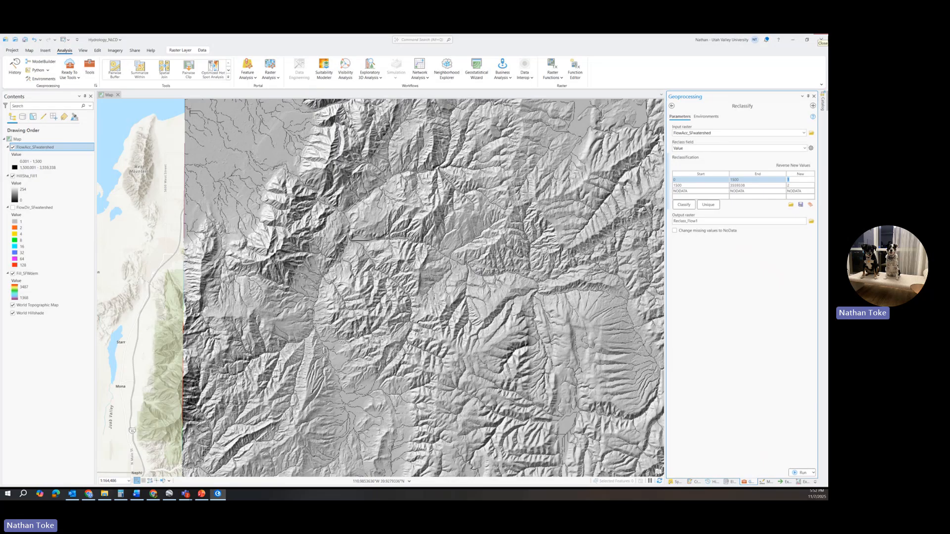
type("NODATA")
left_click(791, 186)
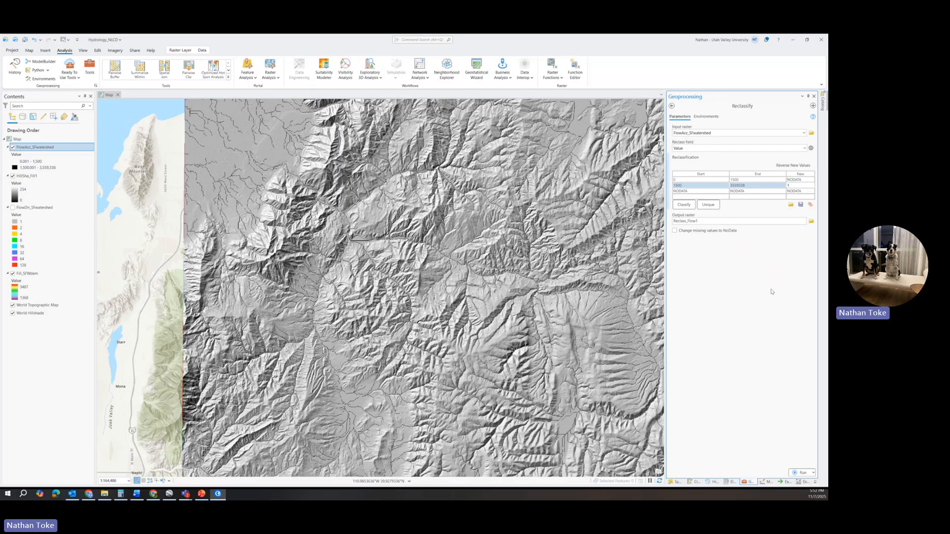
left_click(747, 264)
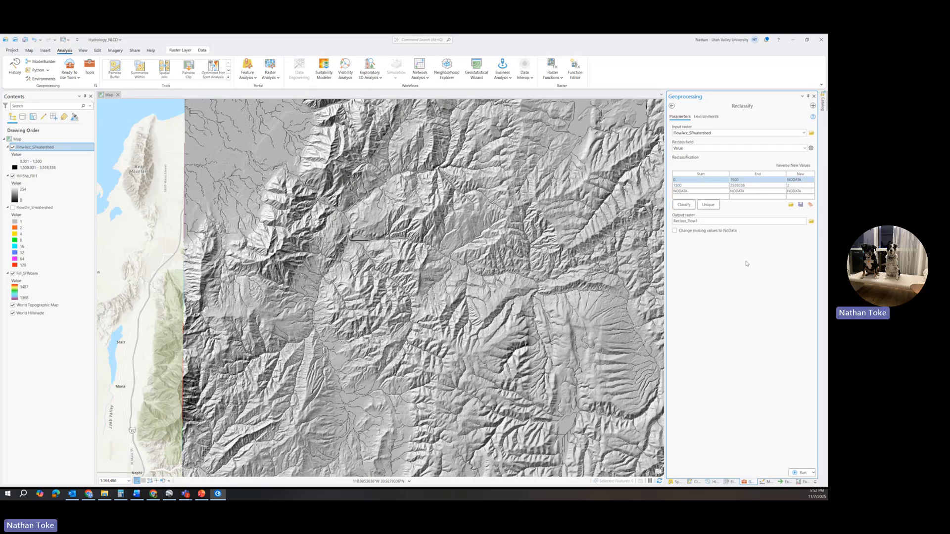
left_click(792, 186)
left_click(795, 185)
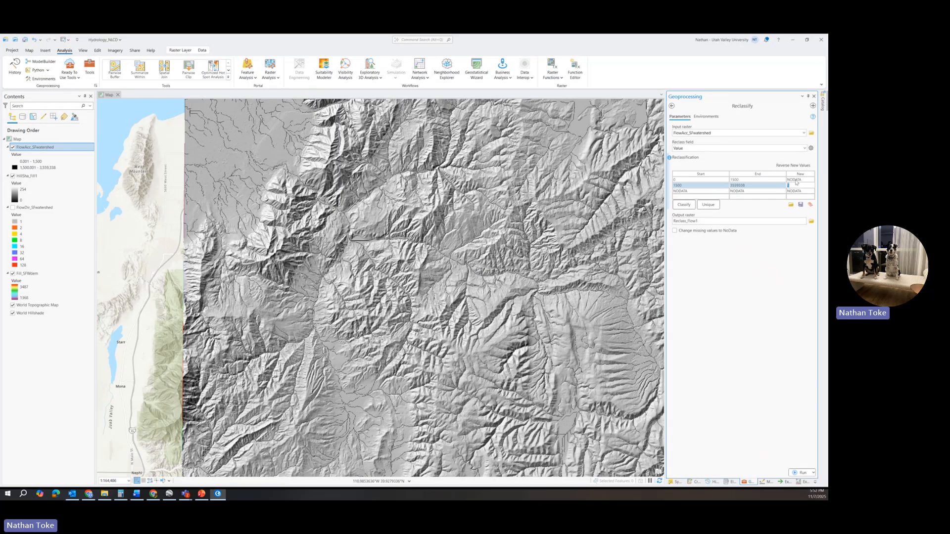
type("1")
key("Return")
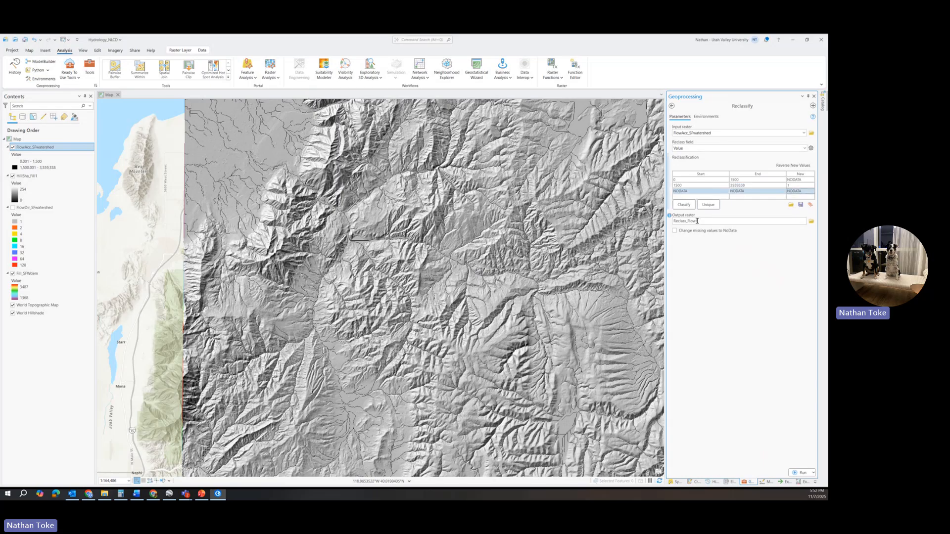
Name the Reclassify output raster channelraster, enable changing missing values to NoData, and run the tool.
left_click_drag(697, 221, 815, 226)
left_click(793, 221)
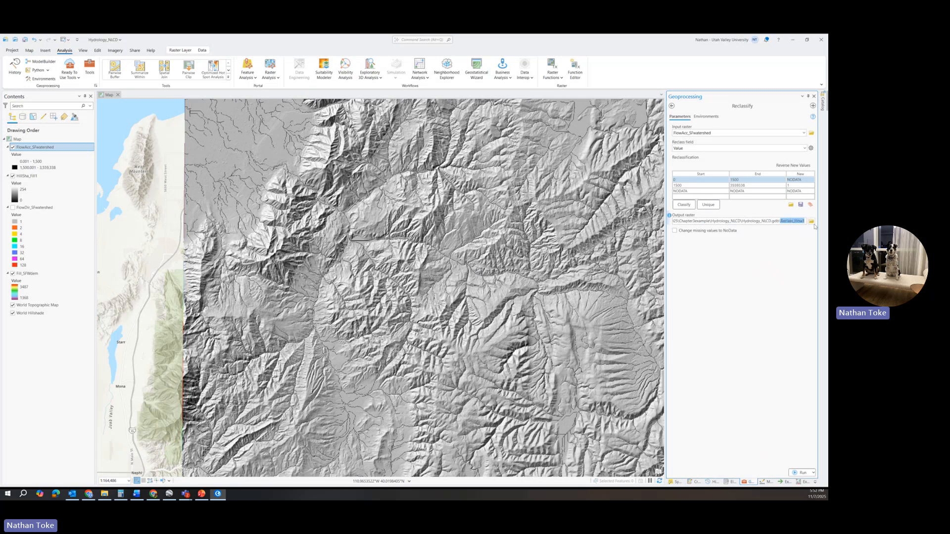
type("channelraster")
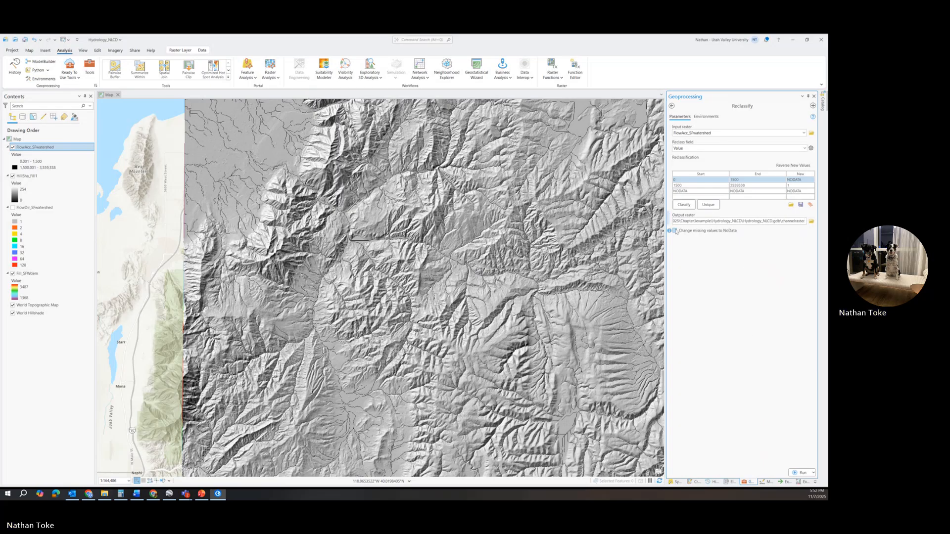
left_click(675, 231)
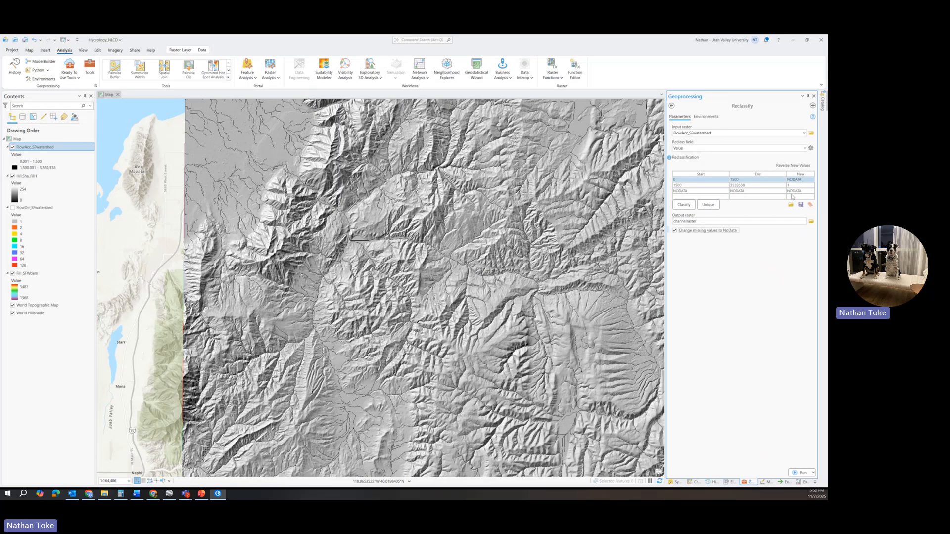
left_click(800, 473)
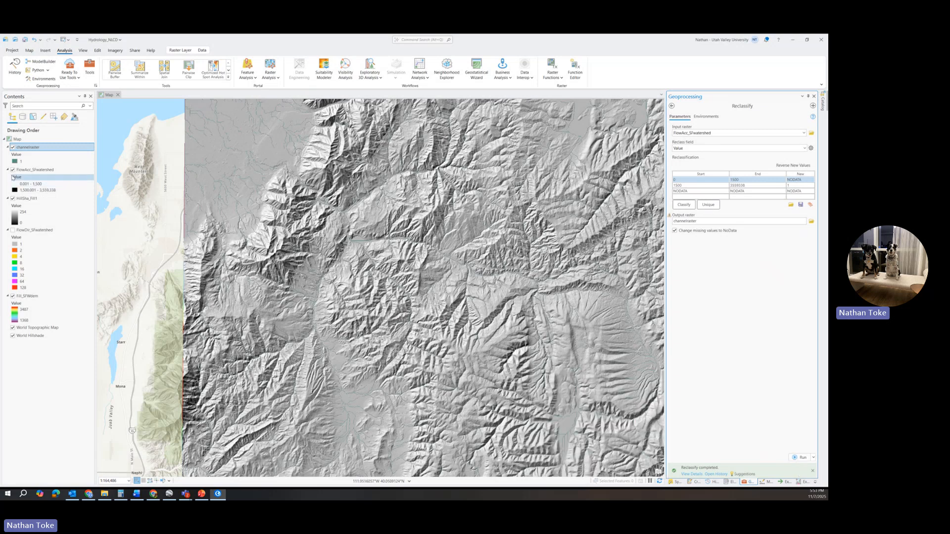
Hide the FlowAcc_SFwatershed layer and color value 1 of the channelraster layer yellow.
left_click(13, 171)
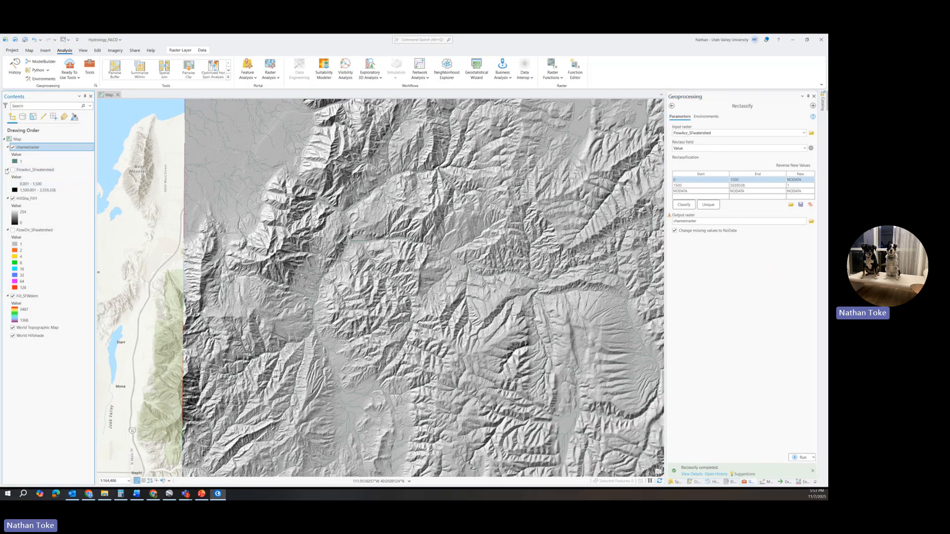
left_click(15, 161)
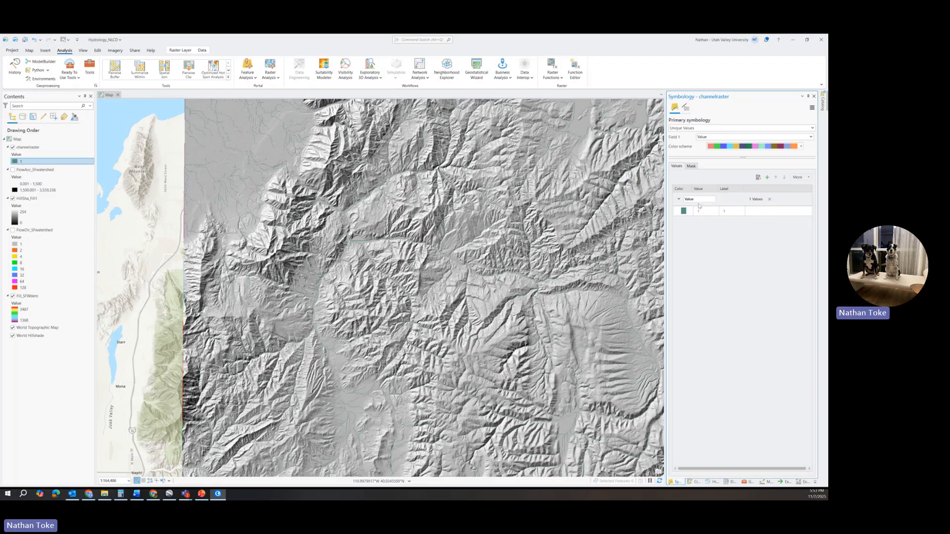
left_click(684, 211)
left_click(684, 211)
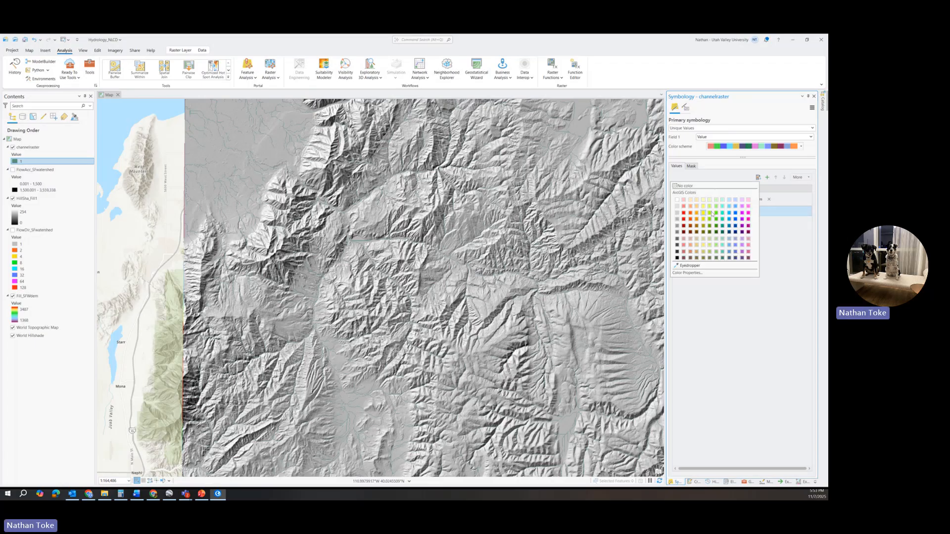
left_click(704, 215)
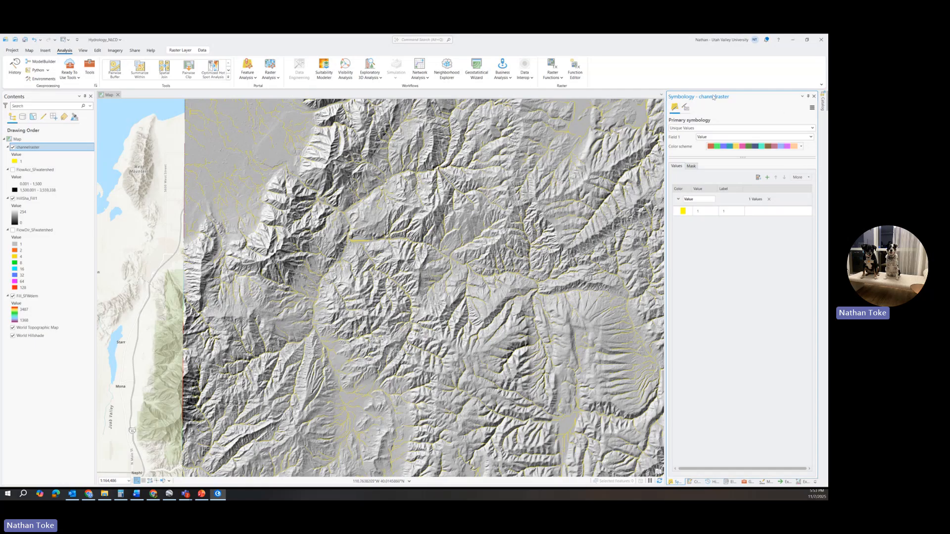
scroll(562, 191, "up", 10)
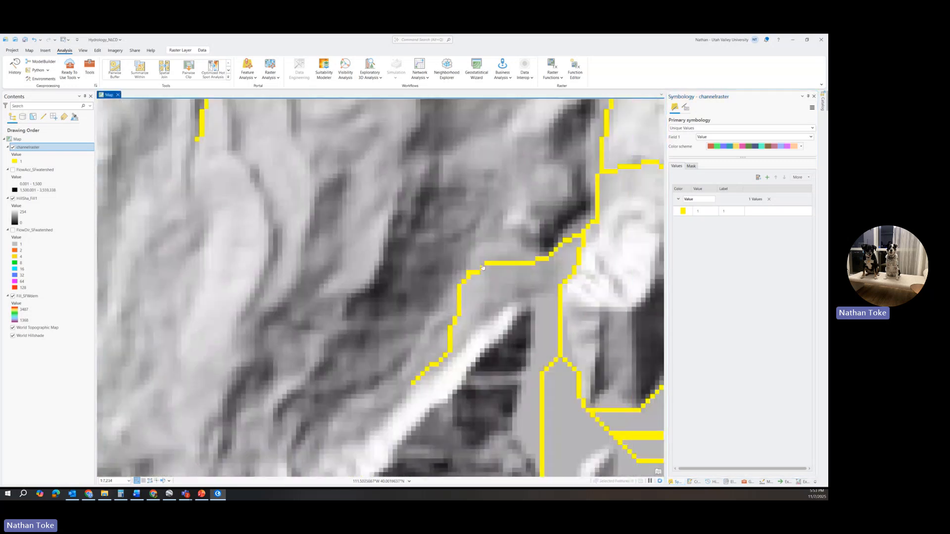
scroll(454, 305, "down", 3)
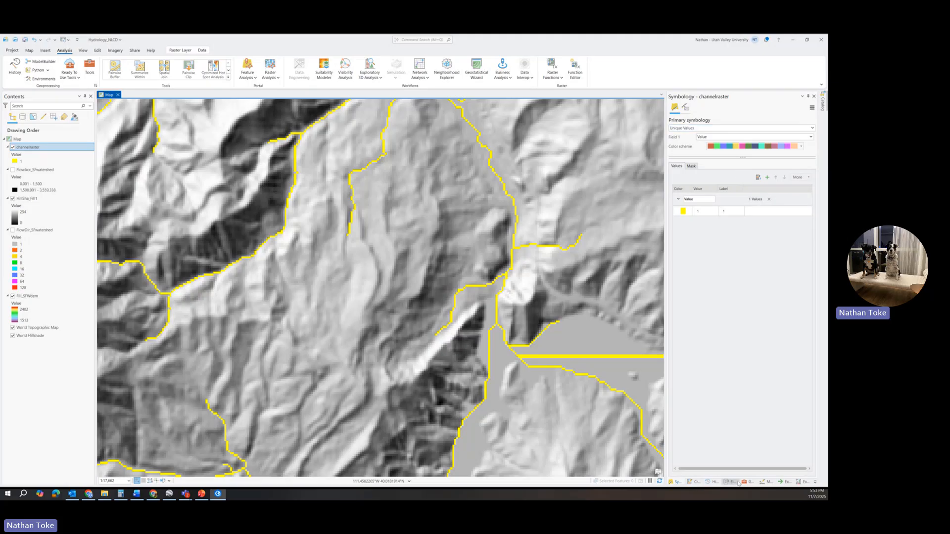
Return to the toolbox list and look through the Data Management toolsets, including Projections and Transformations and Raster, for a raster conversion tool.
left_click(751, 483)
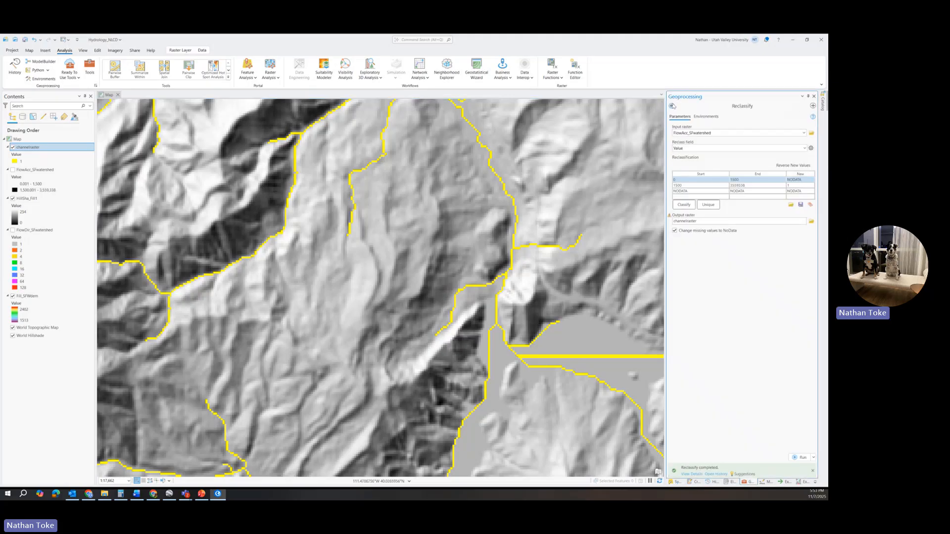
left_click(671, 106)
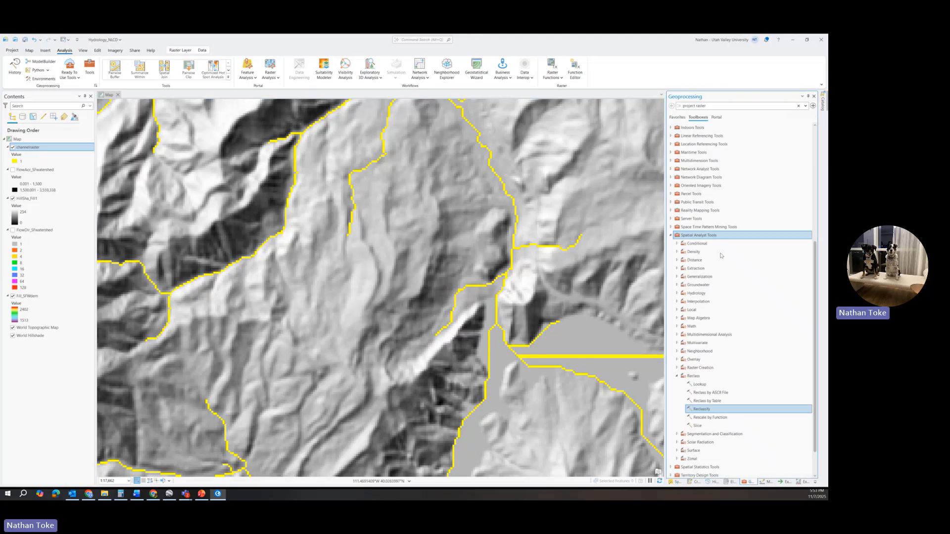
left_click(678, 377)
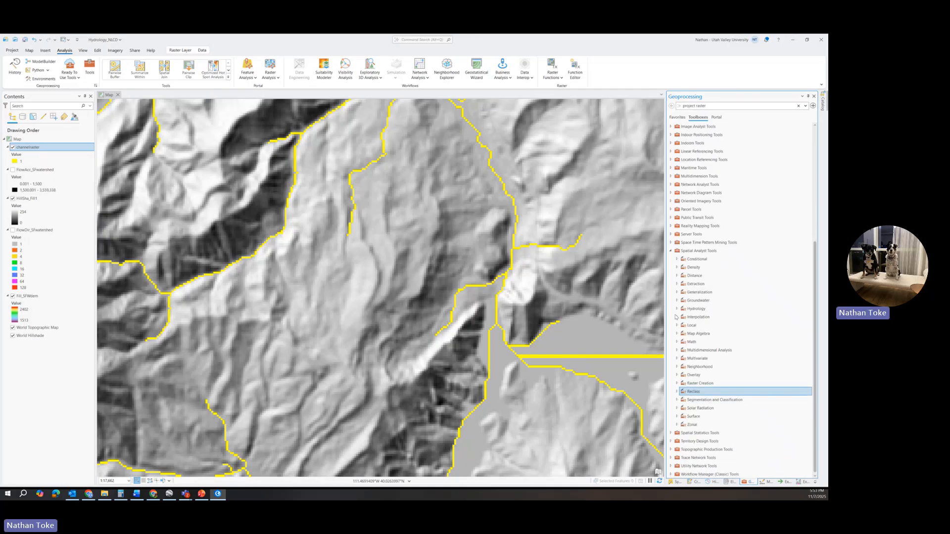
scroll(691, 212, "up", 3)
scroll(691, 211, "up", 3)
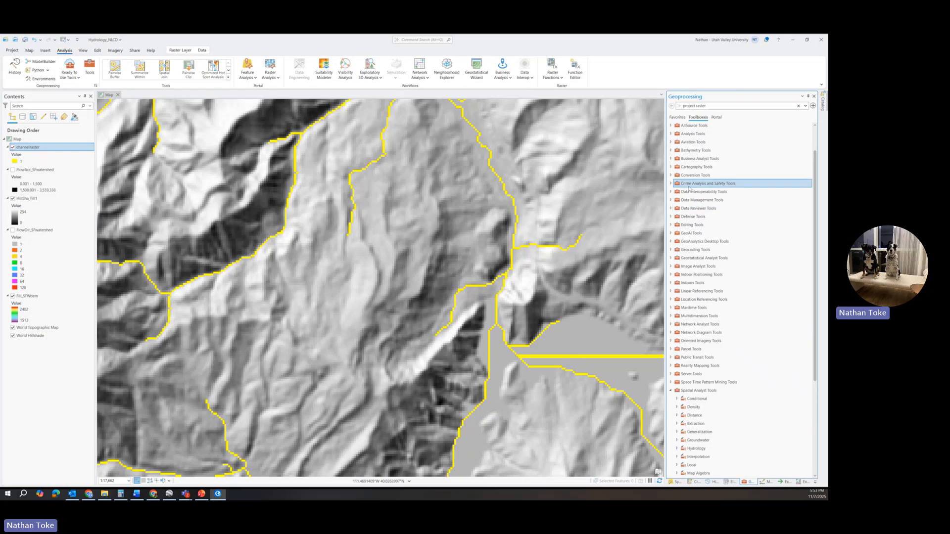
left_click(672, 201)
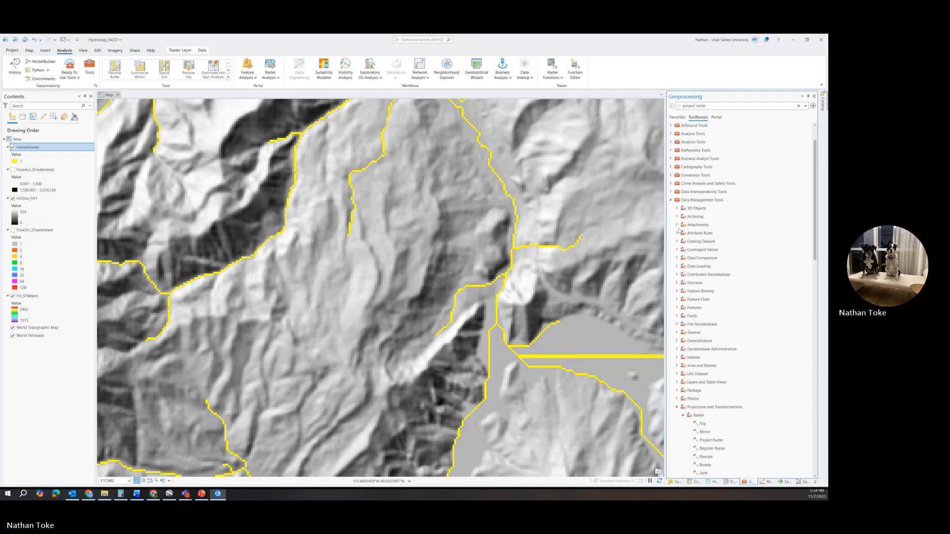
scroll(680, 231, "up", 1)
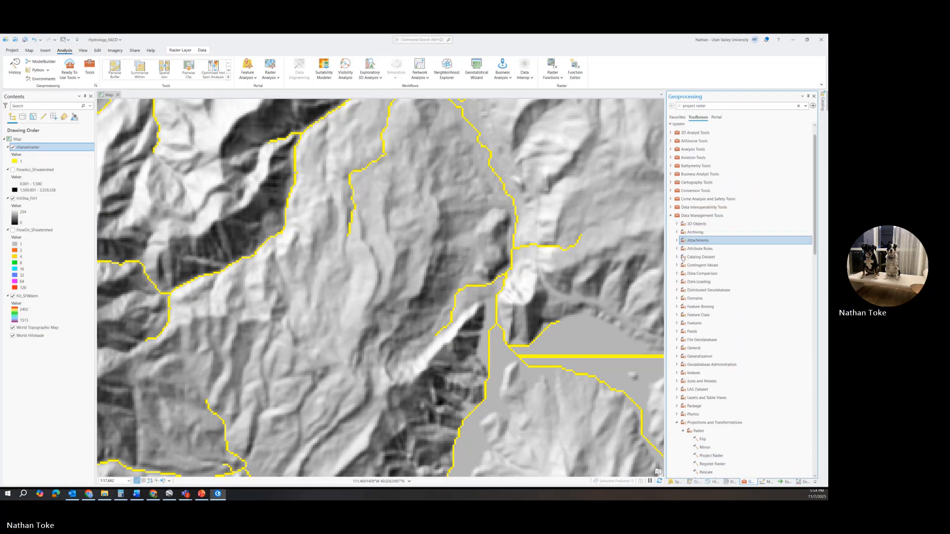
scroll(683, 258, "down", 2)
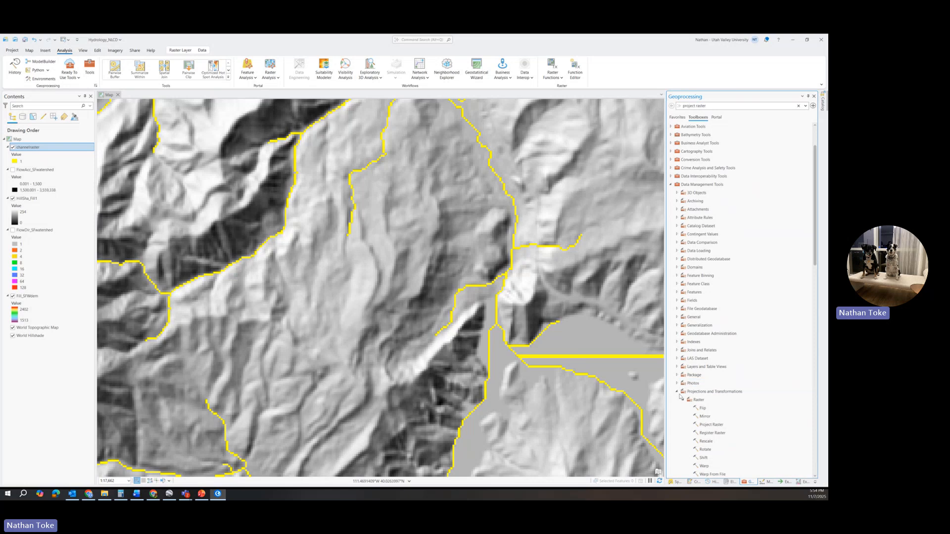
scroll(681, 396, "down", 4)
left_click(677, 329)
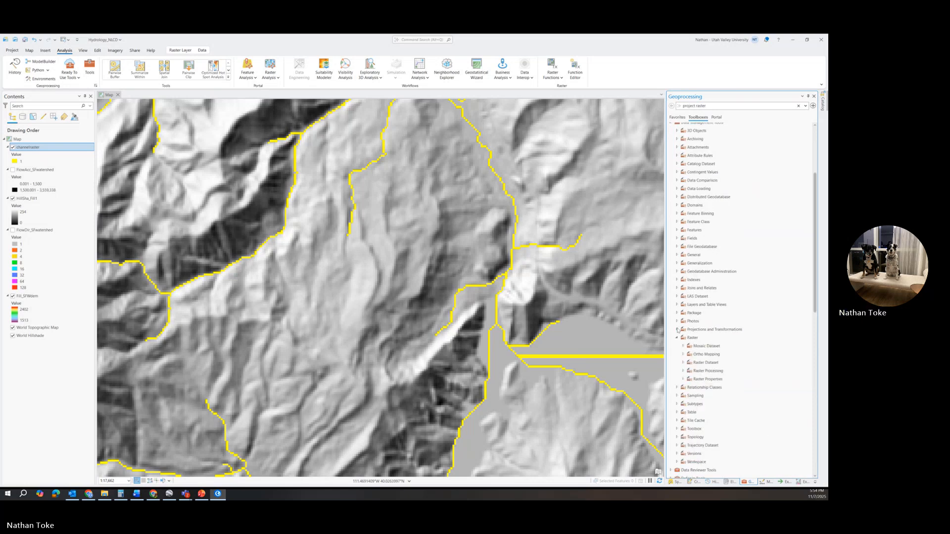
left_click(678, 338)
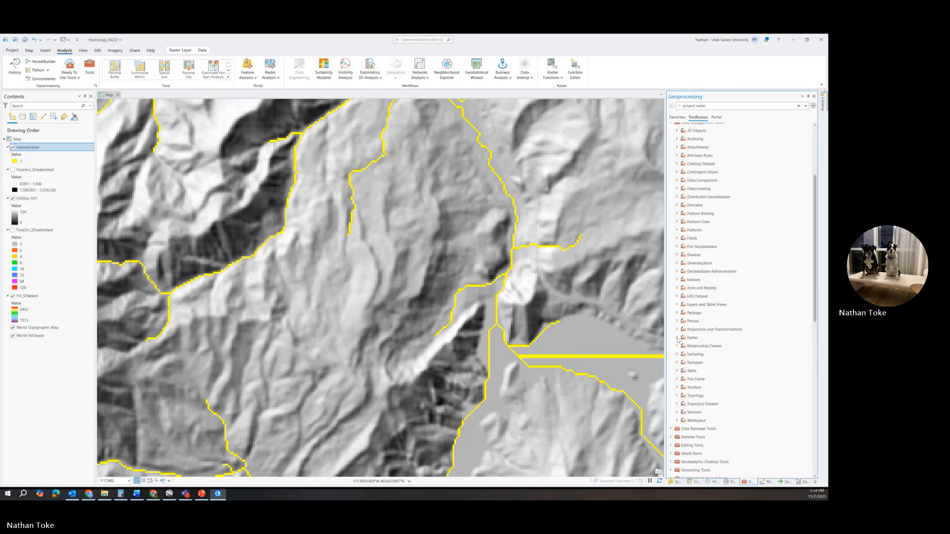
scroll(672, 145, "up", 1)
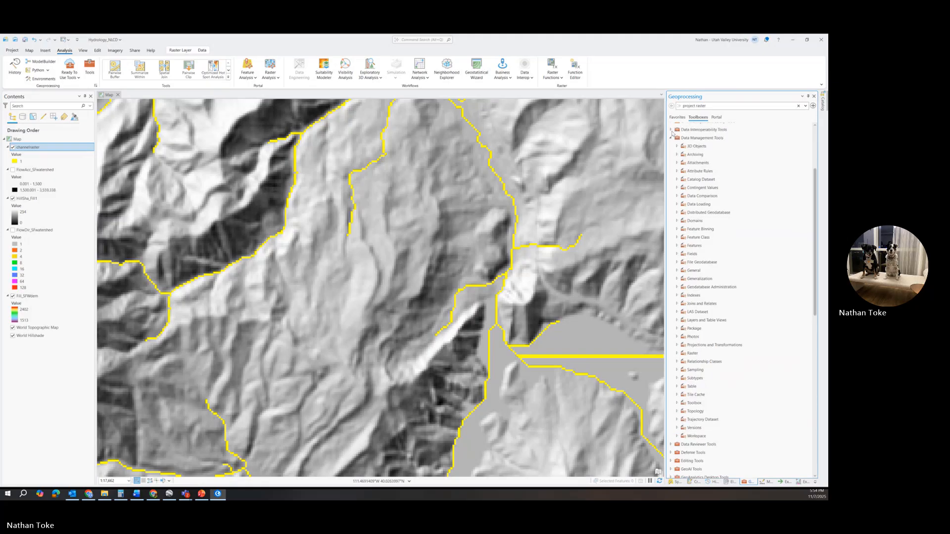
left_click(671, 138)
Look at the From Raster conversion tools, including Raster to Polygon, and collapse the Conversion toolbox.
scroll(672, 138, "up", 2)
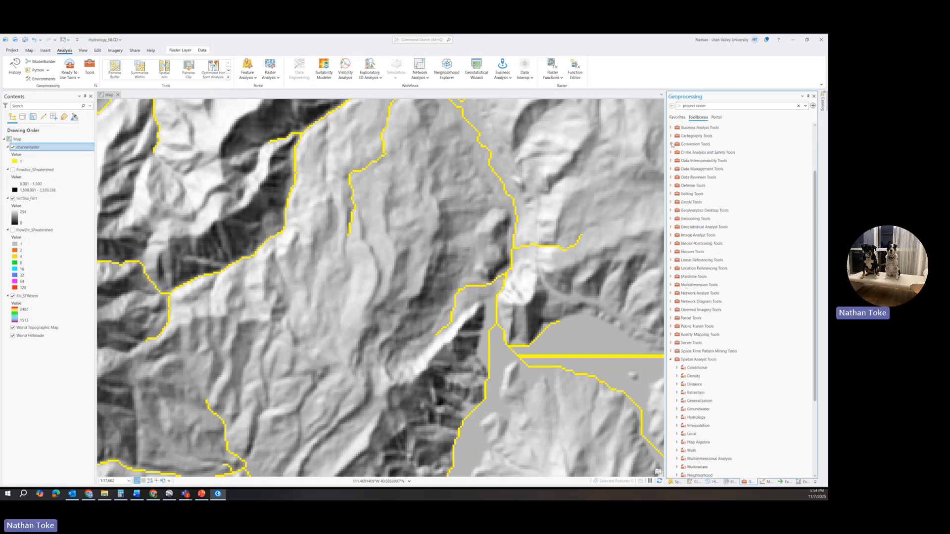
left_click(671, 144)
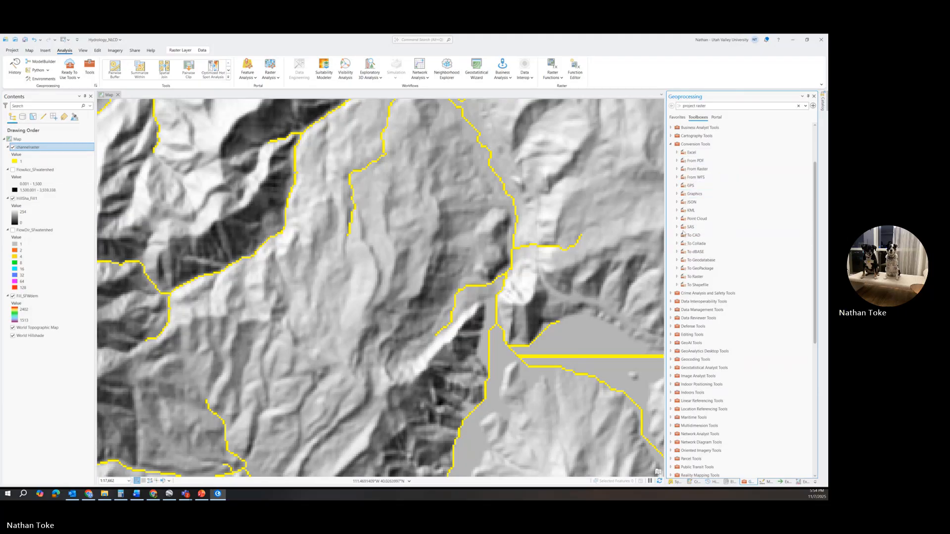
left_click(677, 169)
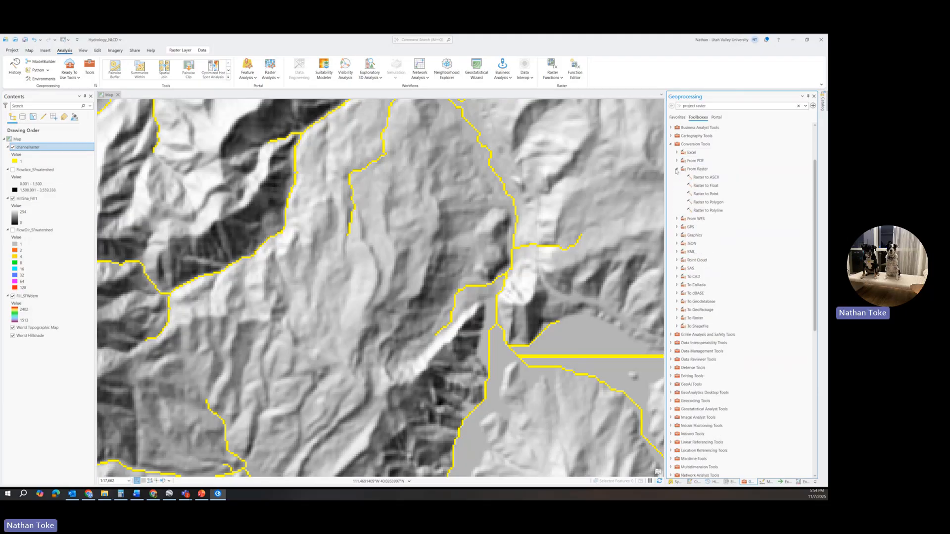
left_click(704, 203)
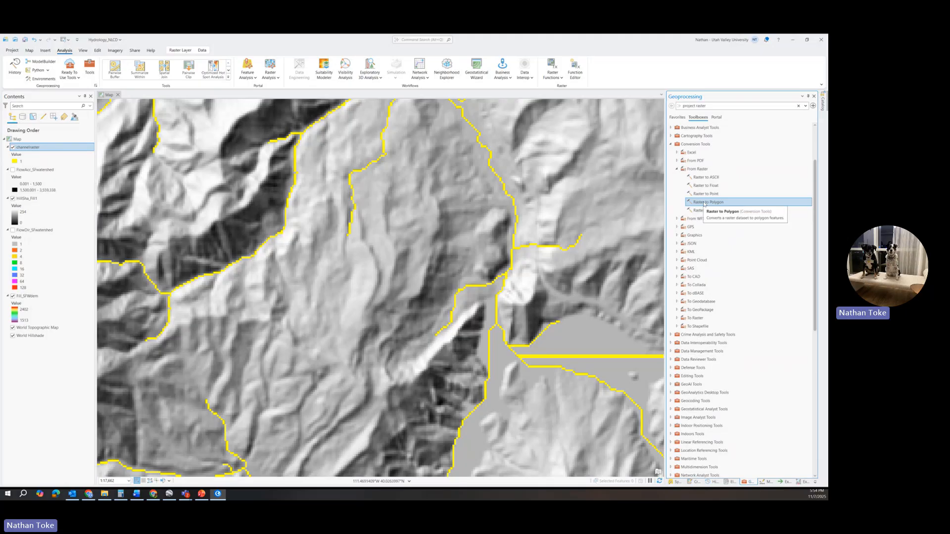
left_click(677, 169)
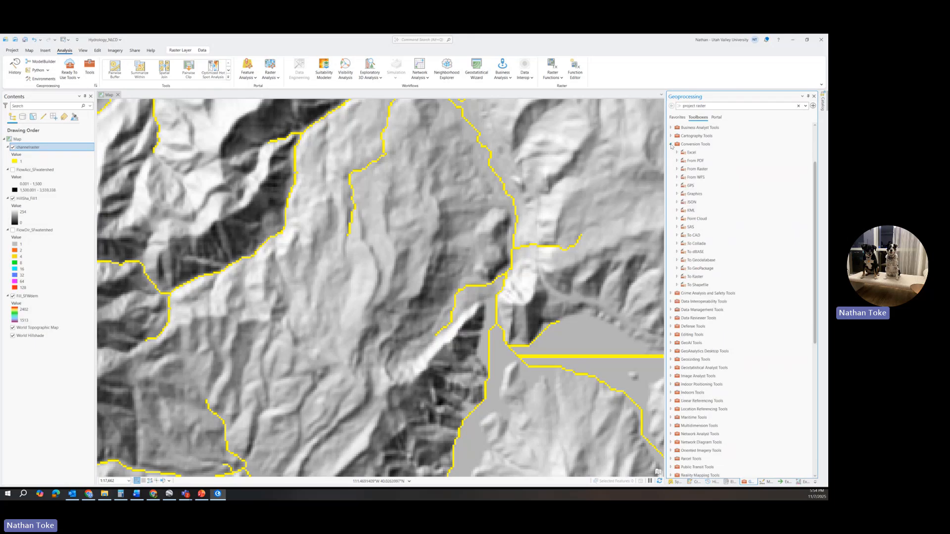
left_click(671, 145)
Open the Hydrology Stream to Feature tool with channelraster as the stream raster and FlowDir_SFwatershed as the flow direction raster.
scroll(681, 264, "down", 5)
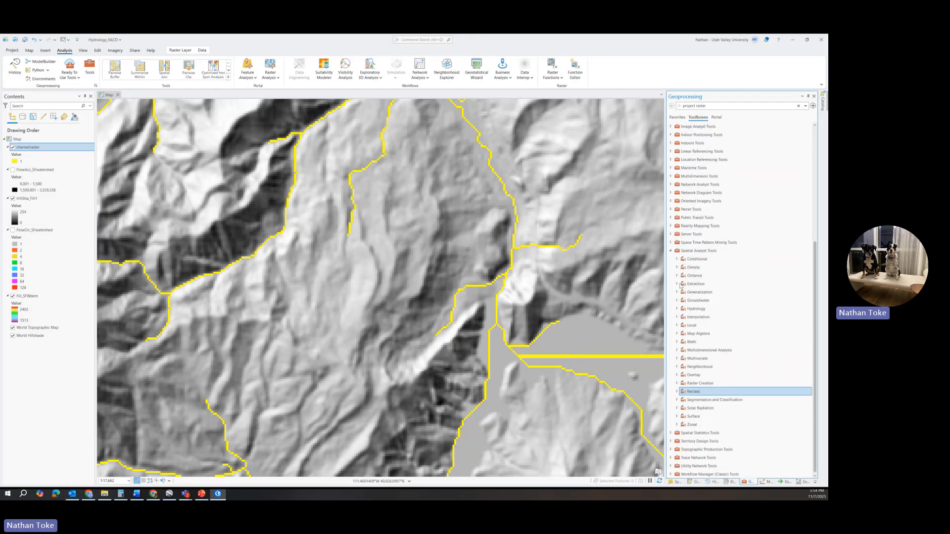
left_click(677, 309)
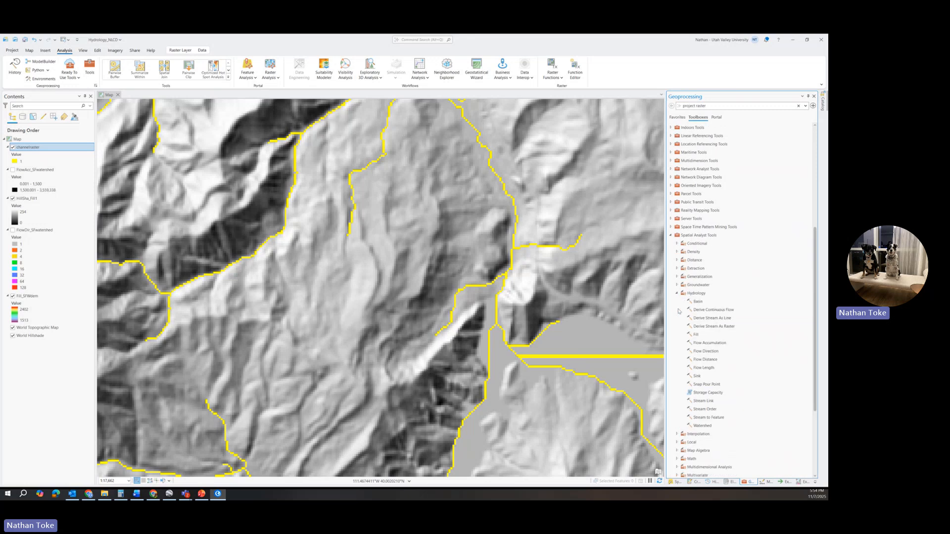
left_click(693, 418)
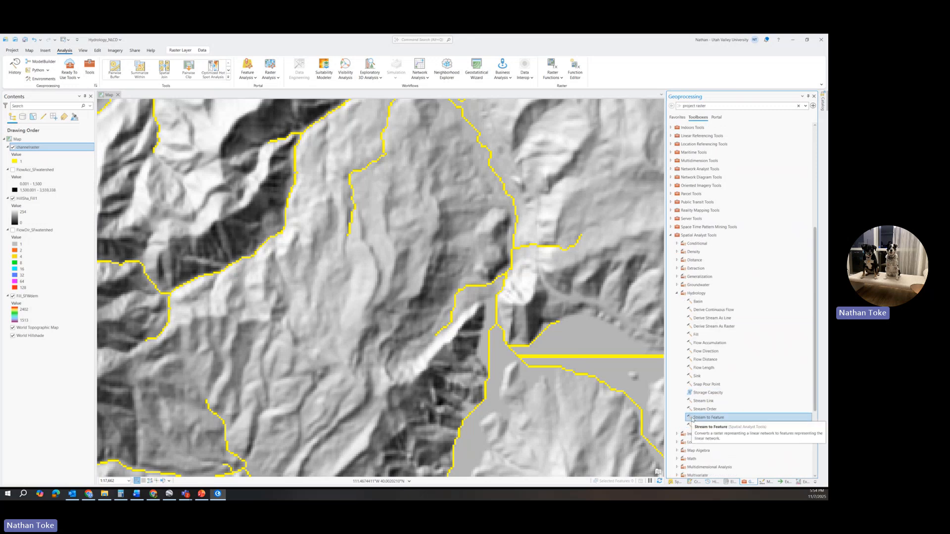
double_click(693, 419)
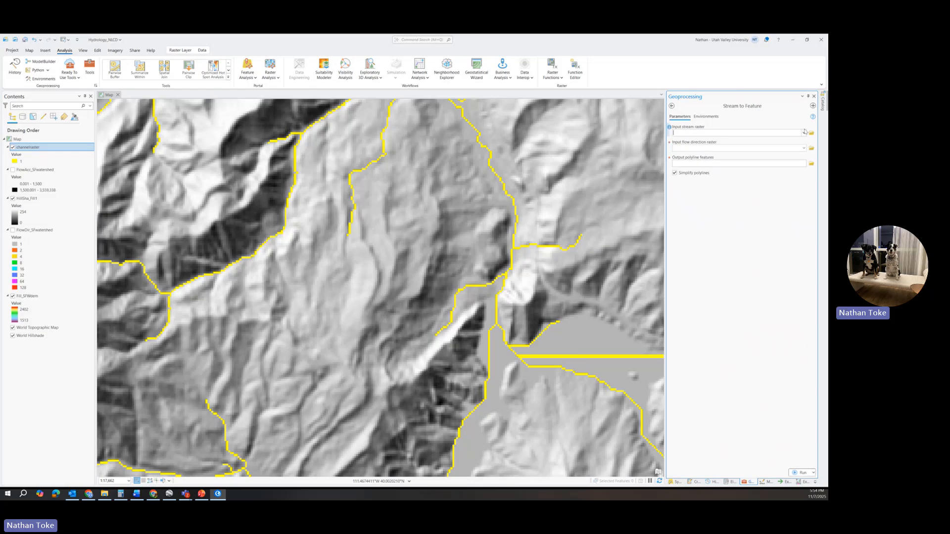
left_click(804, 134)
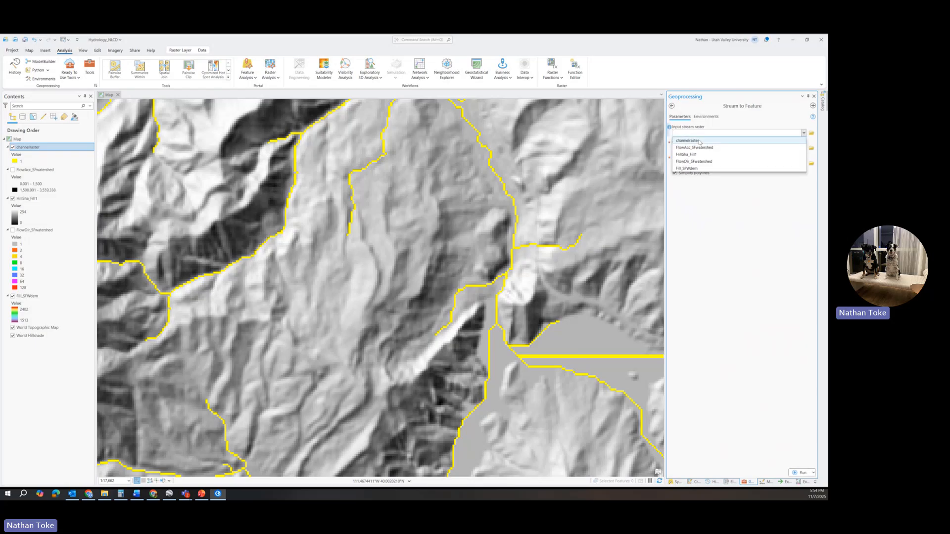
left_click(770, 139)
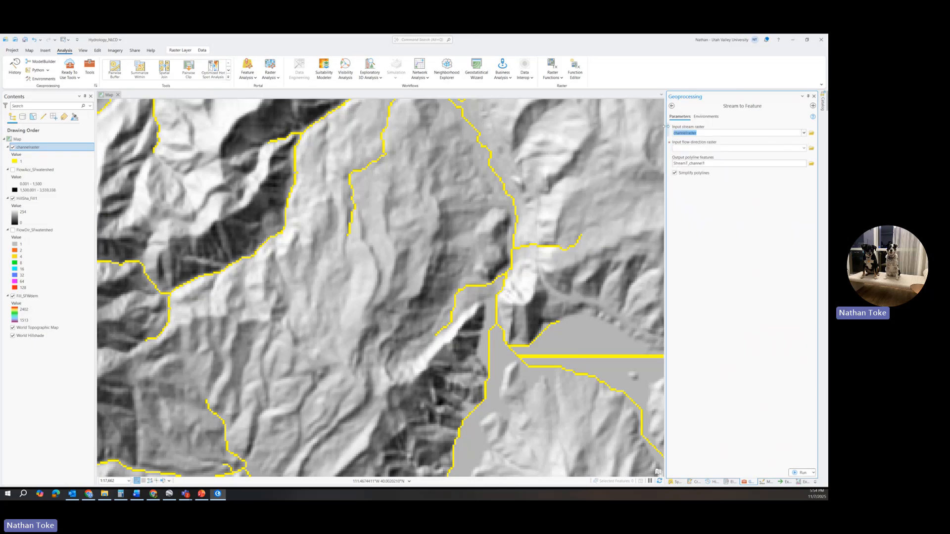
left_click(803, 148)
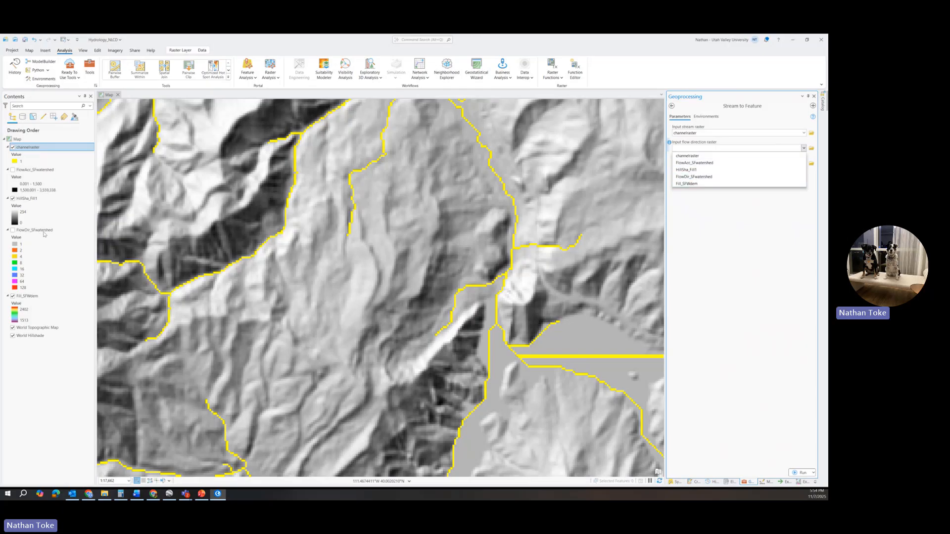
left_click(691, 179)
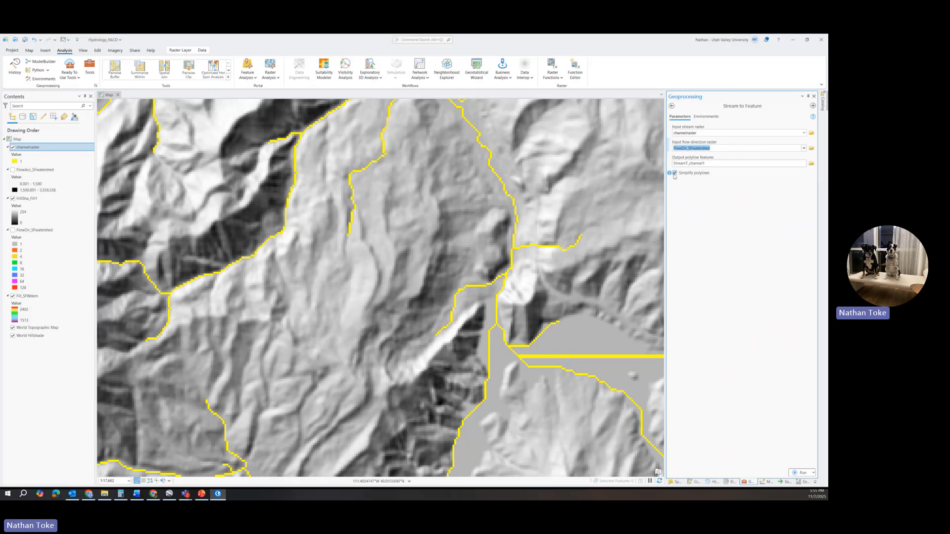
Name the output polyline features Streams_SFwatershed and run Stream to Feature with polyline simplification enabled.
mouse_move(670, 174)
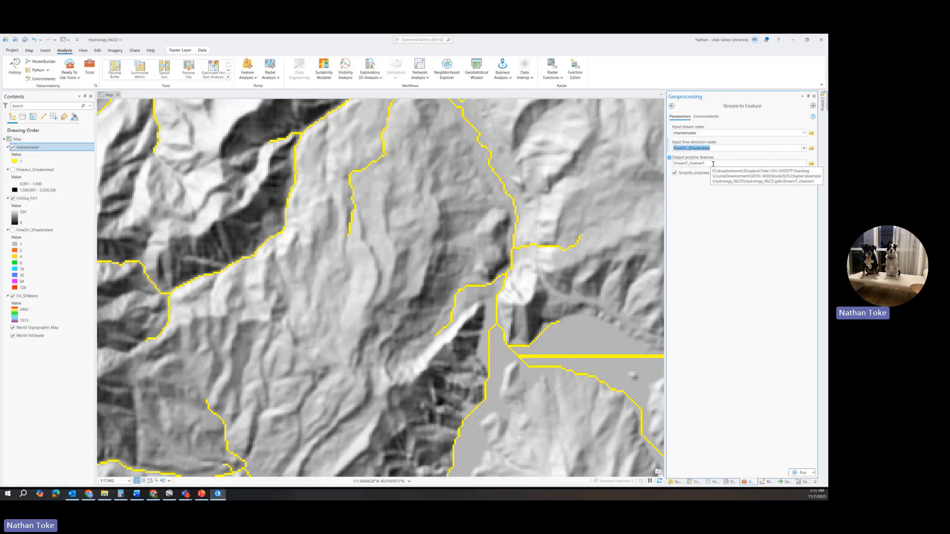
left_click_drag(714, 163, 812, 164)
left_click(785, 163)
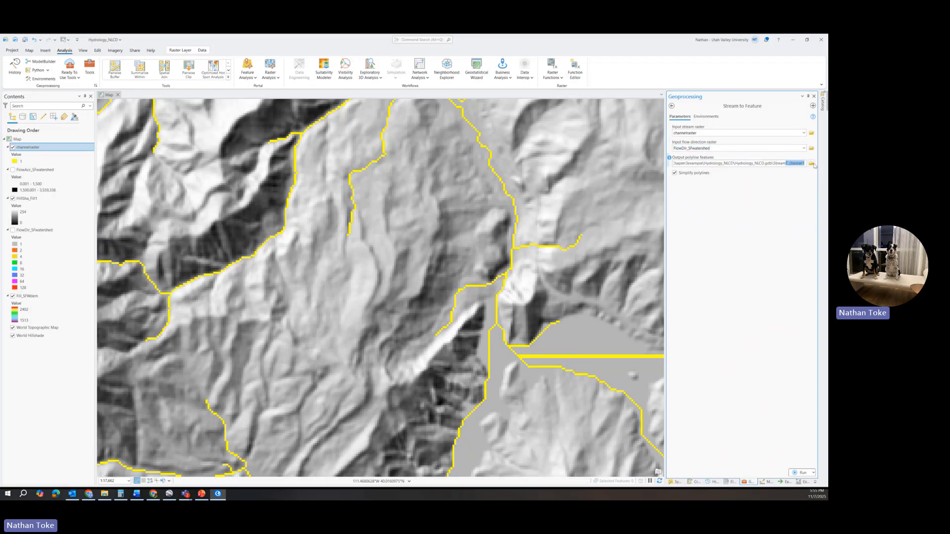
key("BackSpace")
type("s_")
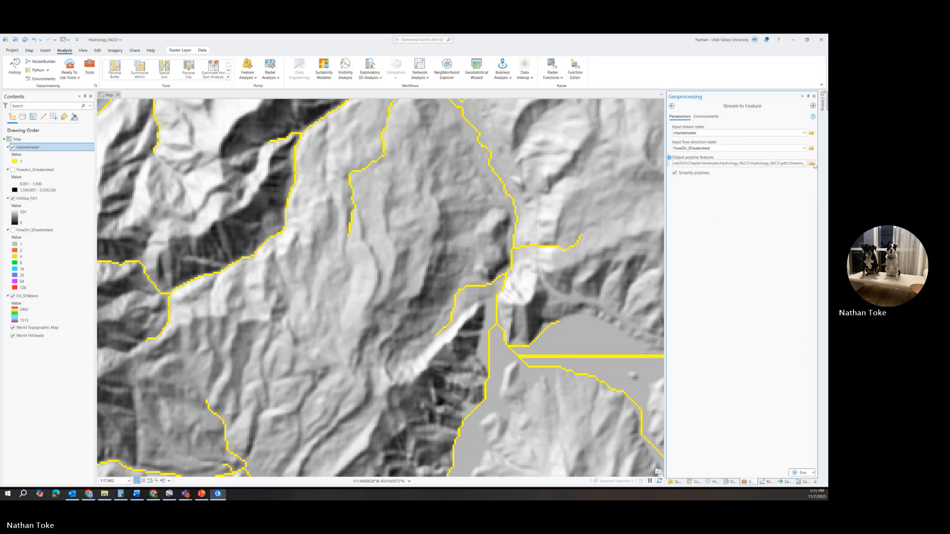
type("SFwatershed")
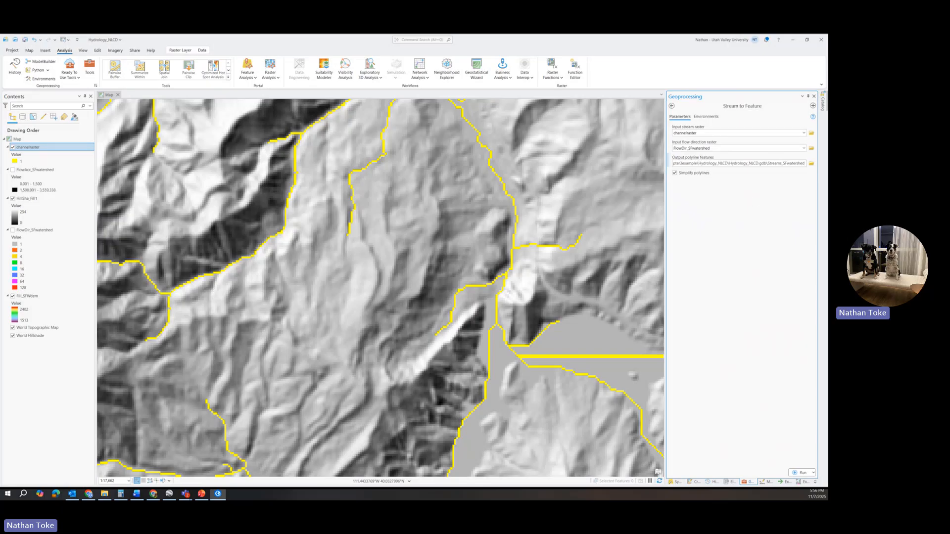
left_click(801, 473)
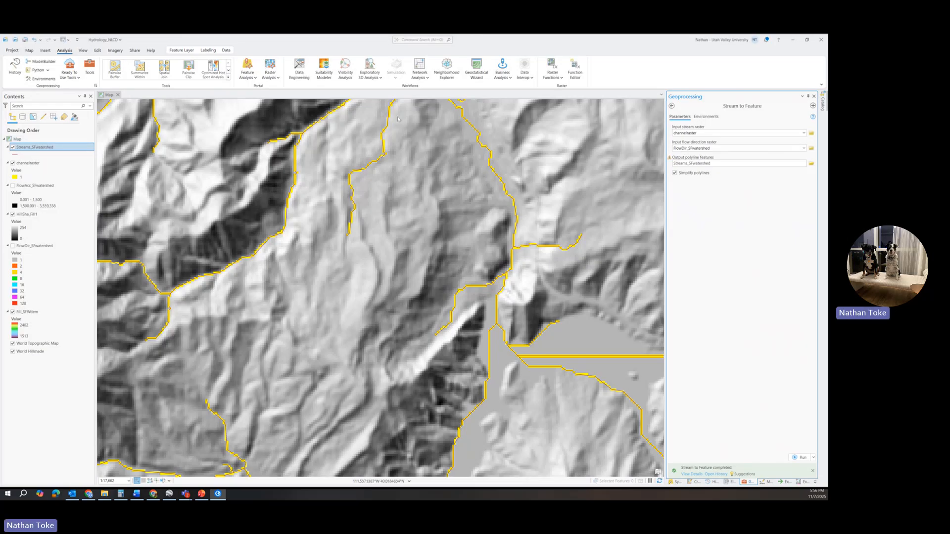
Symbolize the Streams_SFwatershed lines in blue with a line width of 2 pt and apply the changes.
scroll(517, 218, "up", 3)
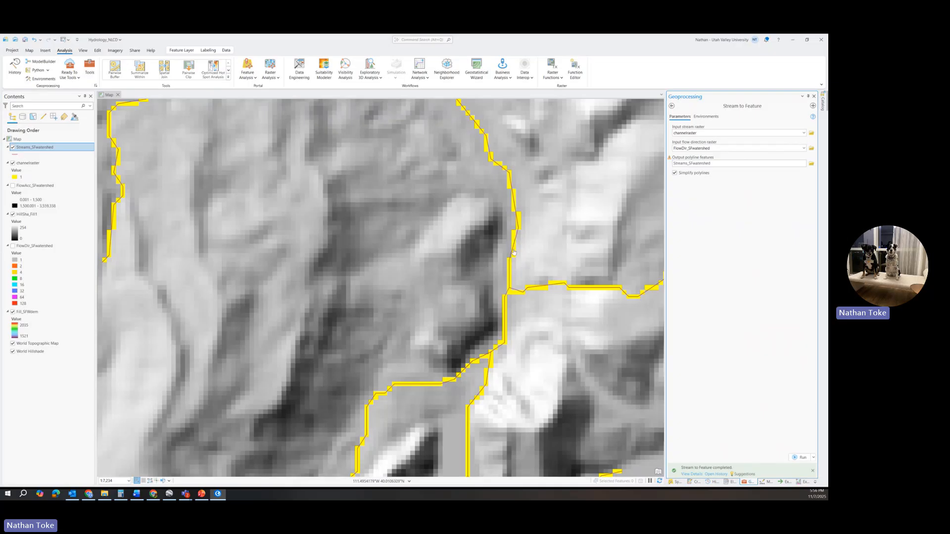
left_click(14, 157)
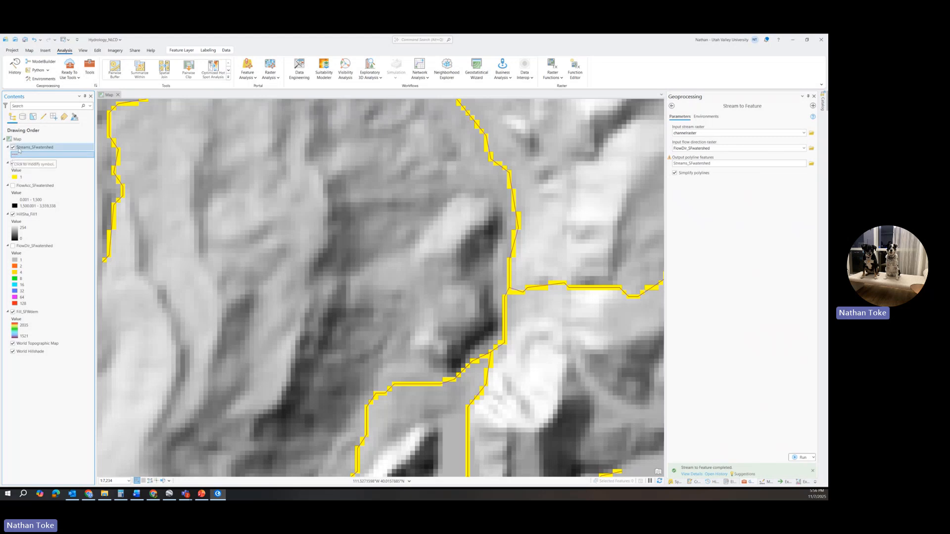
right_click(18, 147)
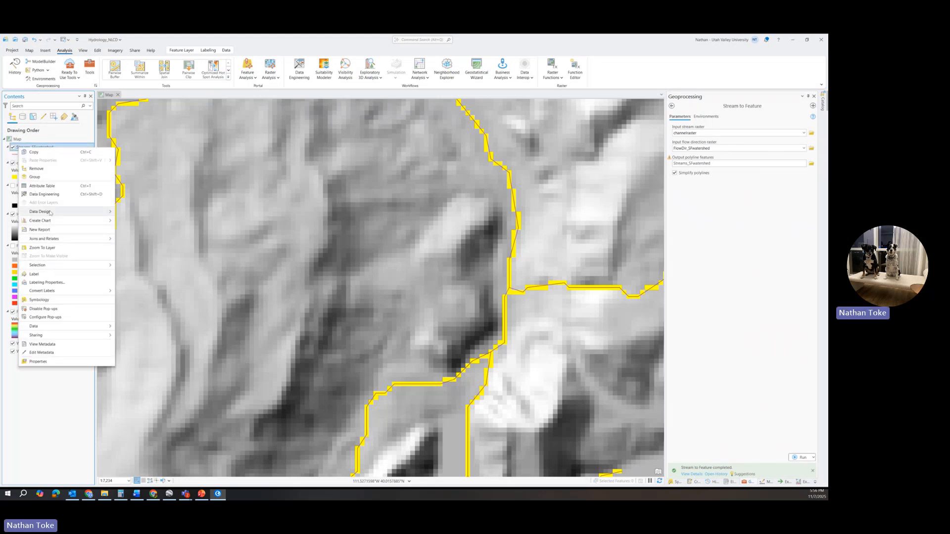
left_click(40, 302)
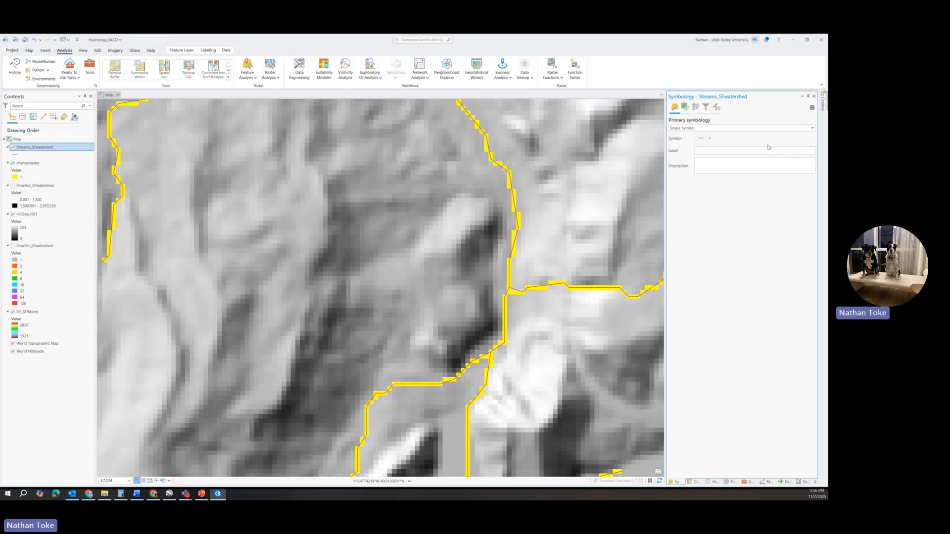
left_click(701, 141)
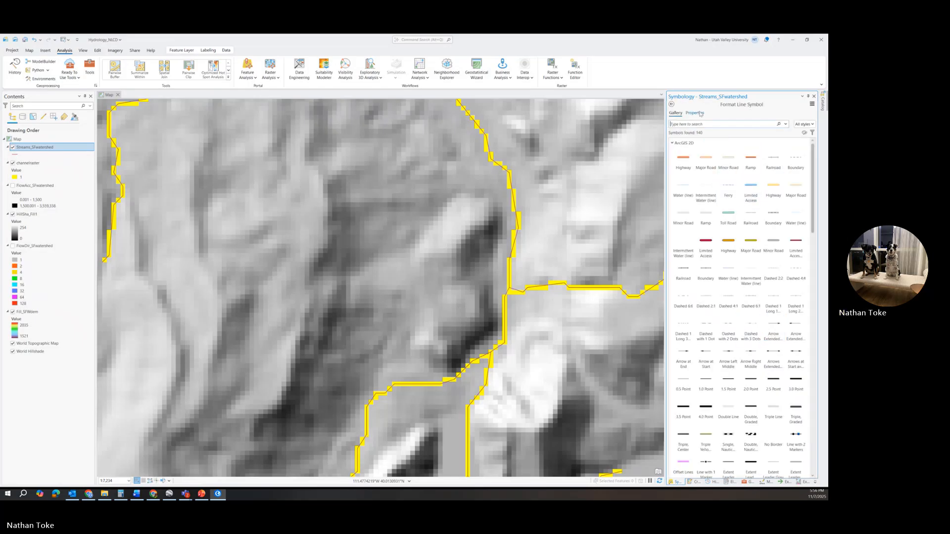
left_click(695, 113)
left_click(808, 145)
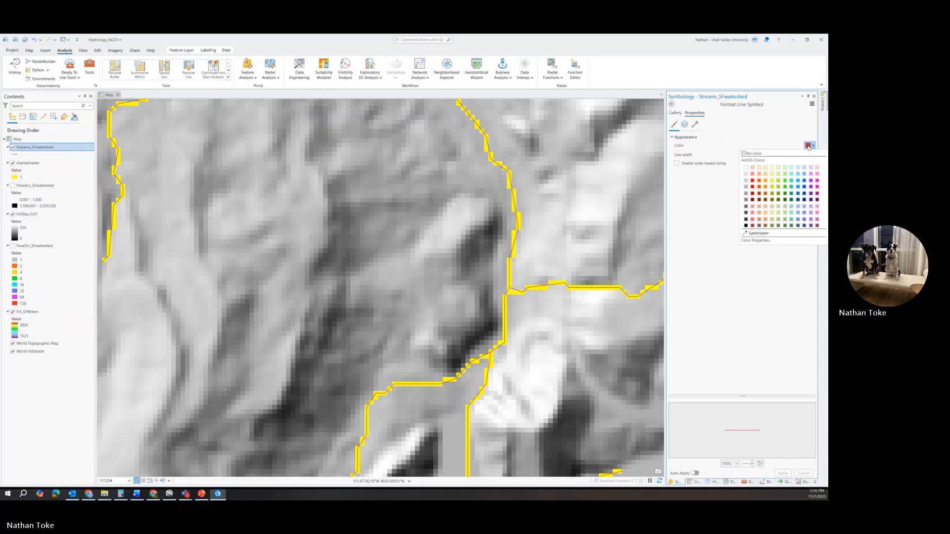
left_click(804, 181)
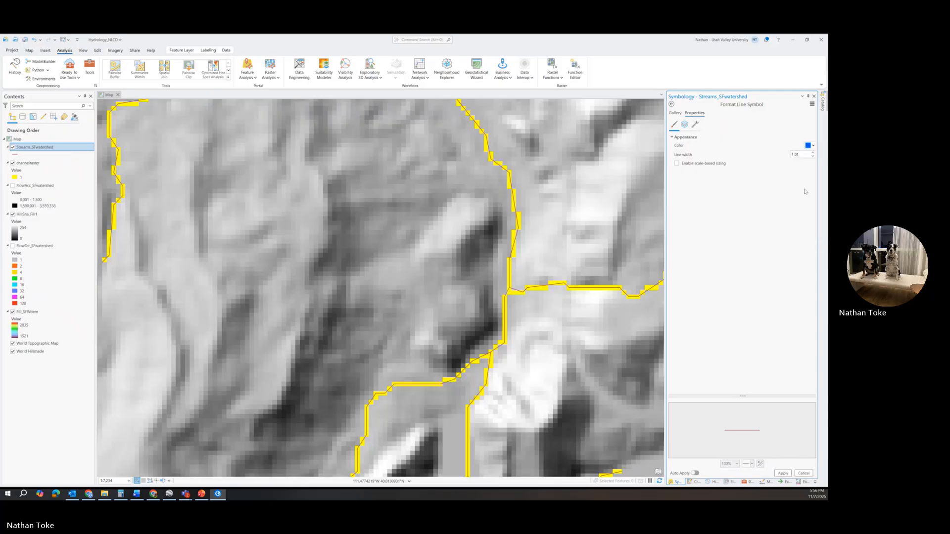
left_click(783, 473)
left_click(812, 153)
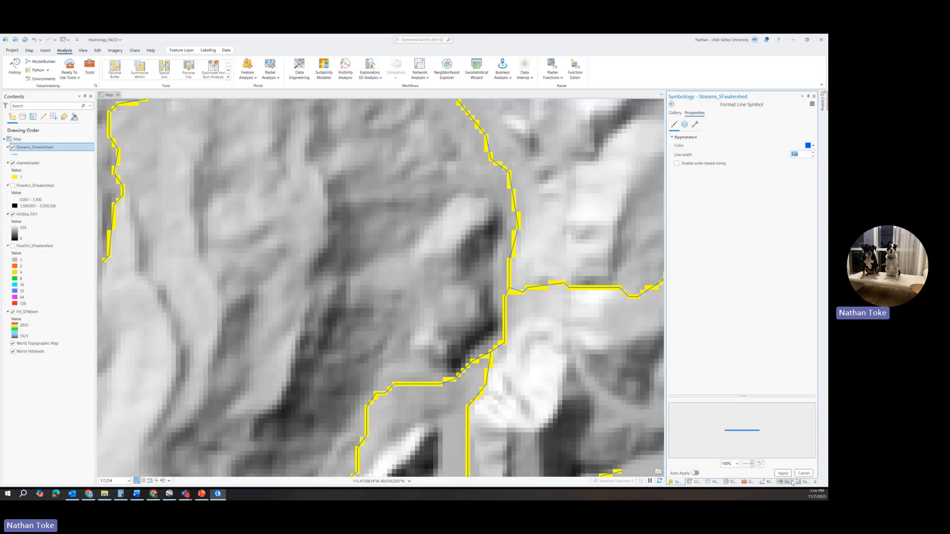
left_click(783, 473)
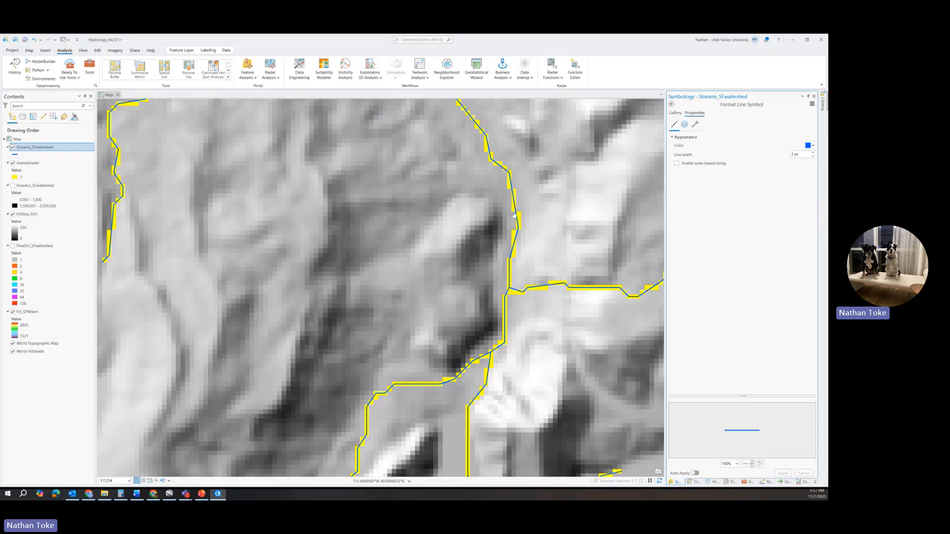
Examine how the blue stream lines follow the yellow channel raster cells up close and across the wider watershed.
scroll(514, 214, "down", 5)
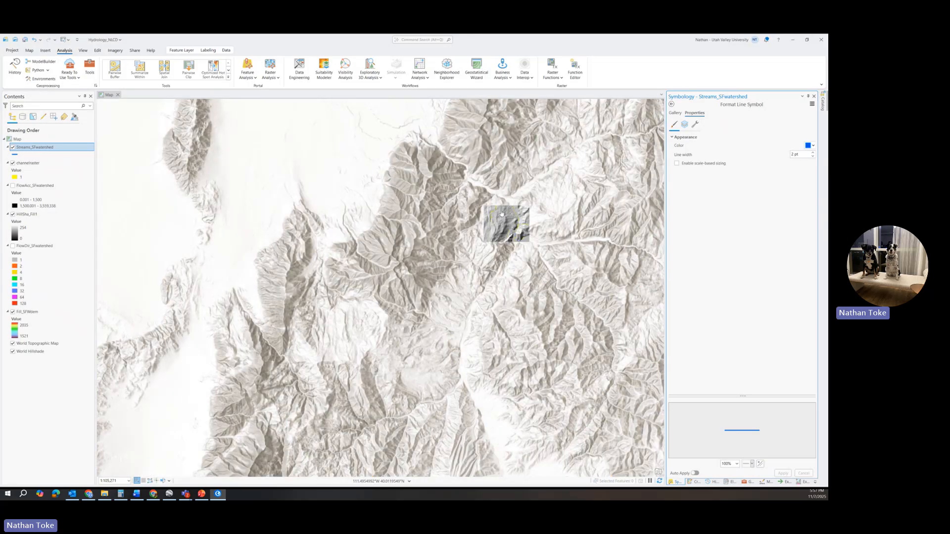
scroll(443, 147, "up", 3)
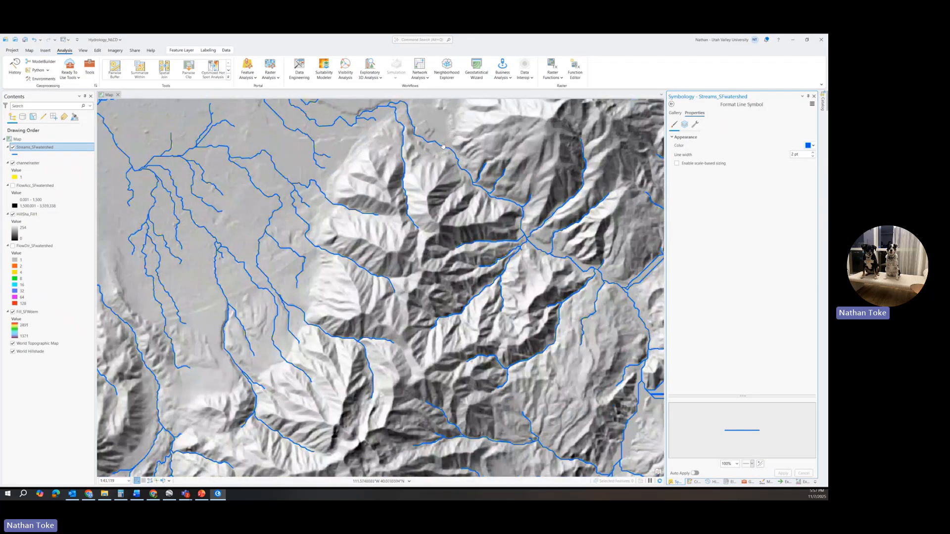
scroll(443, 147, "up", 5)
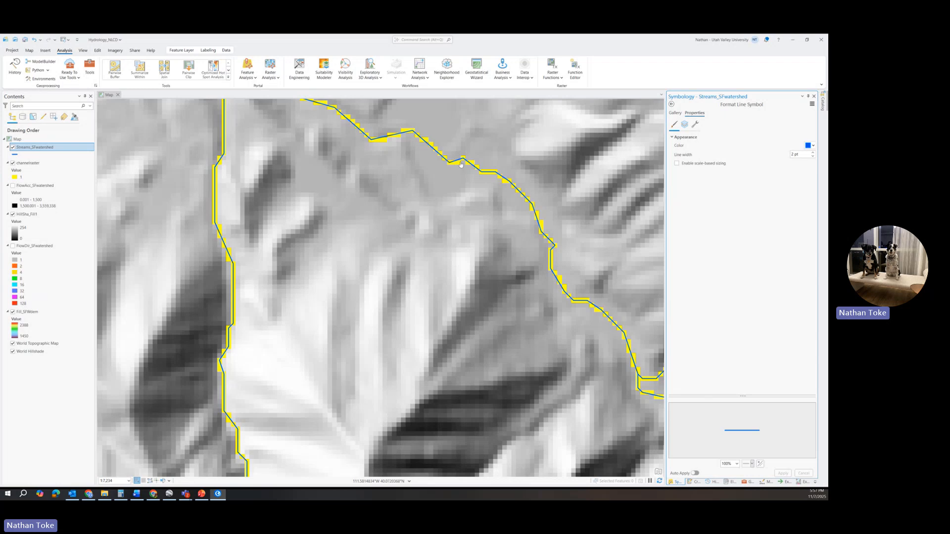
scroll(459, 162, "up", 1)
scroll(459, 162, "up", 5)
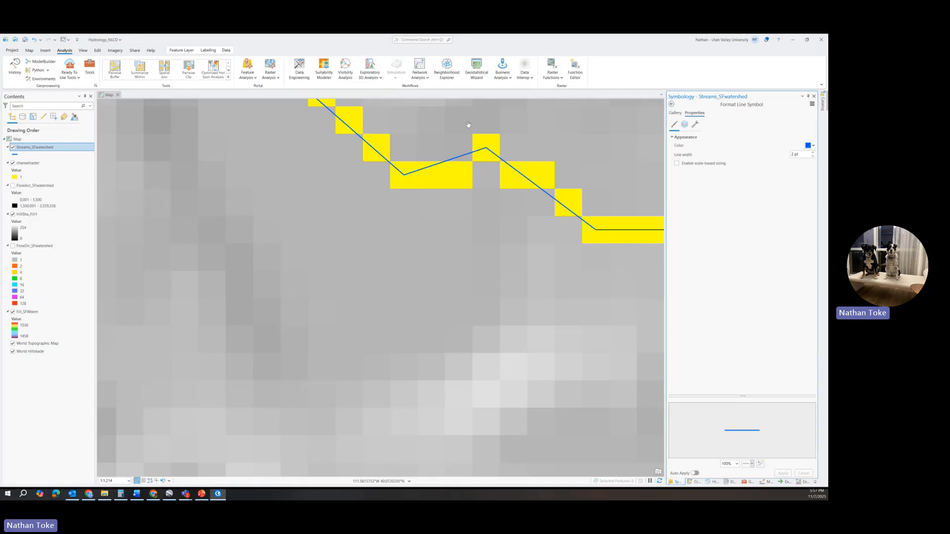
scroll(456, 147, "down", 2)
scroll(456, 147, "down", 3)
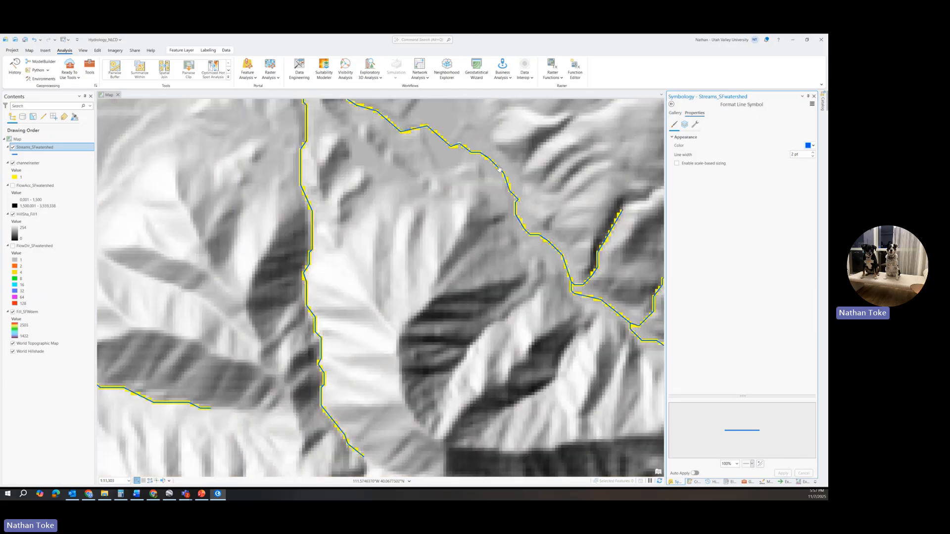
scroll(539, 236, "down", 2)
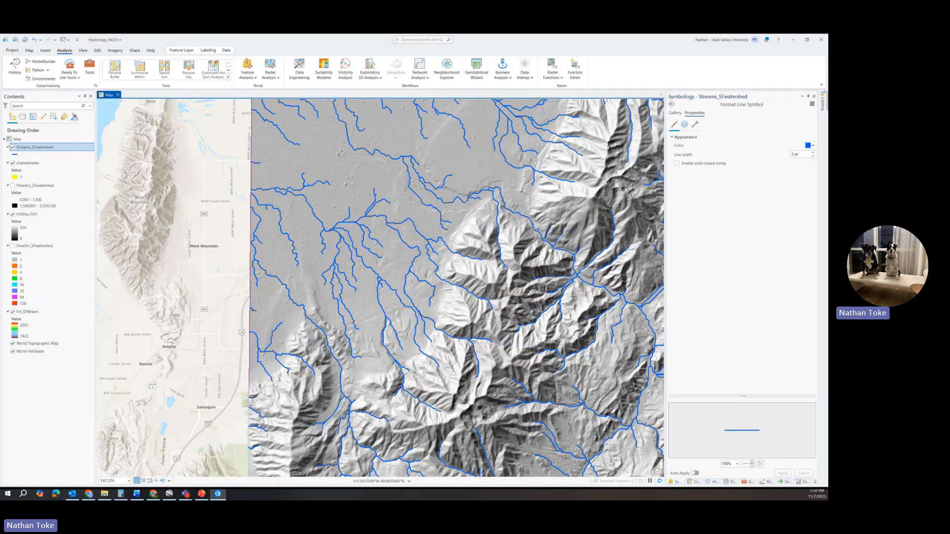
scroll(579, 263, "down", 2)
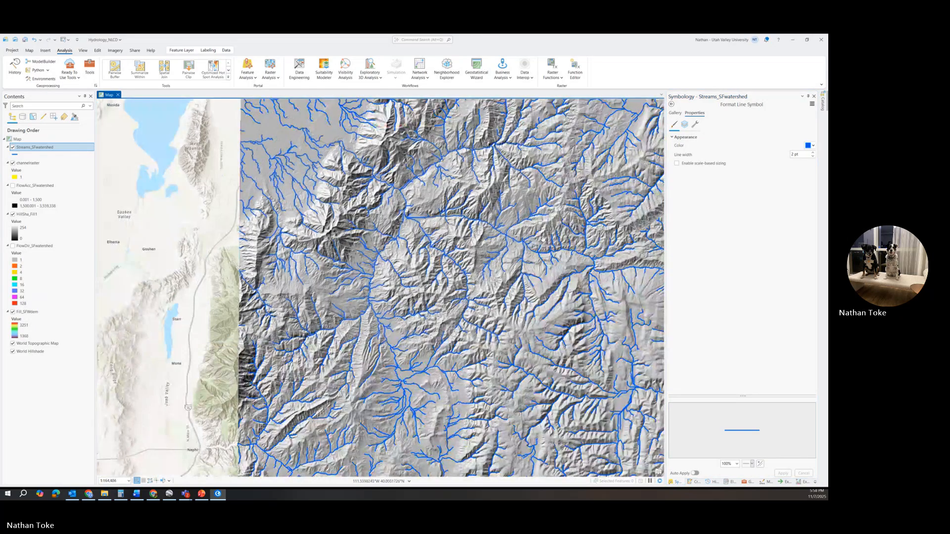